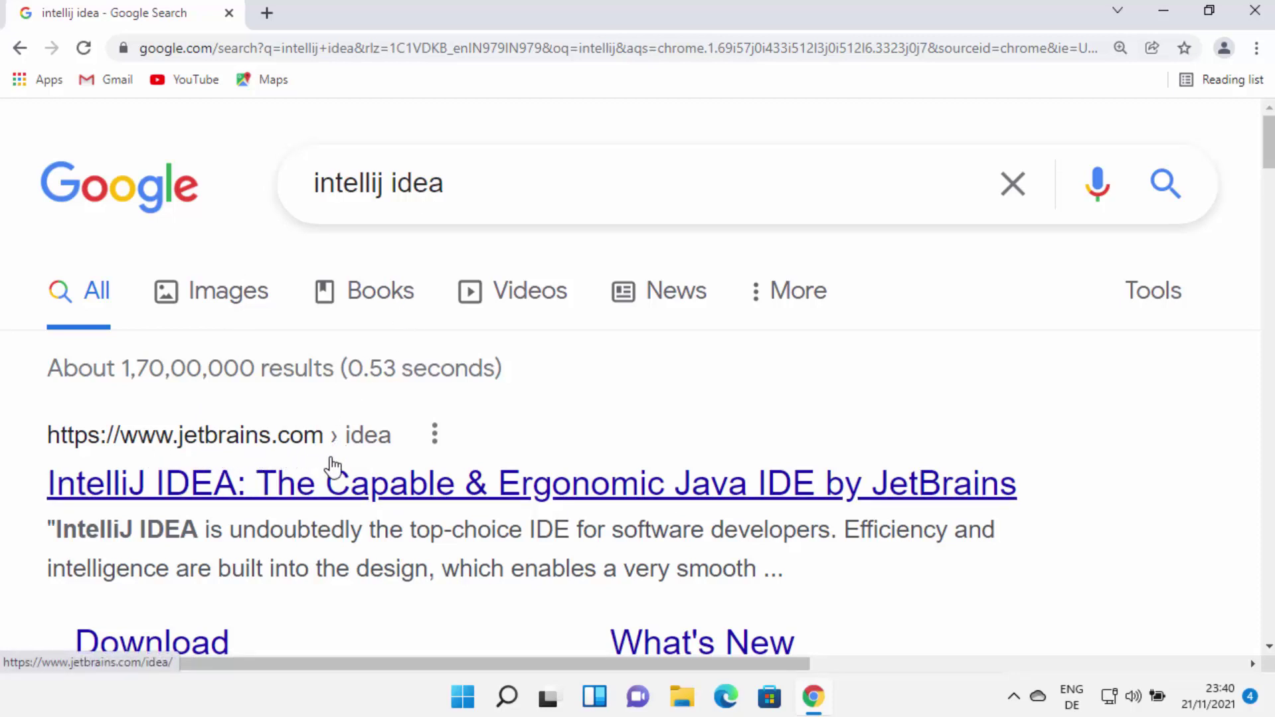
- Open the official JetBrains IntelliJ IDEA page from the Google results for 'intellij idea'
{"action": "left_click", "coordinate": [318, 497]}
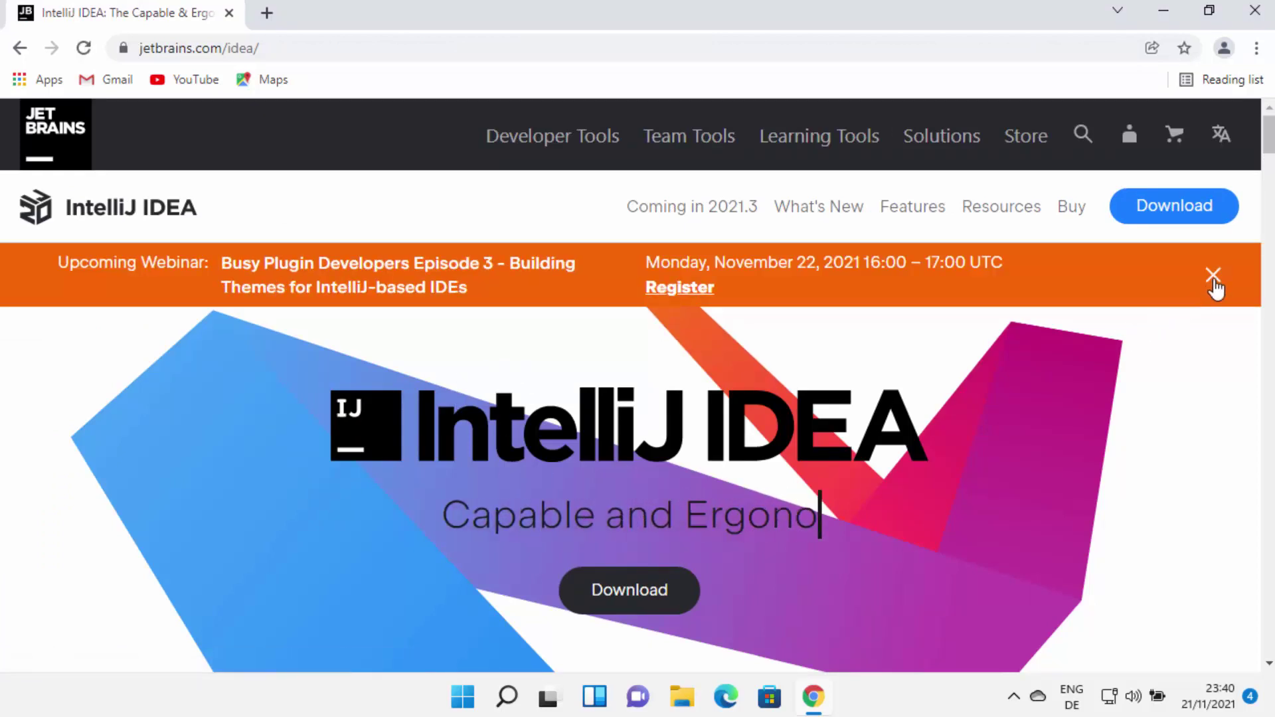
- Dismiss the webinar banner and cookie notice, then go to the IntelliJ IDEA download page
{"action": "left_click", "coordinate": [1213, 278]}
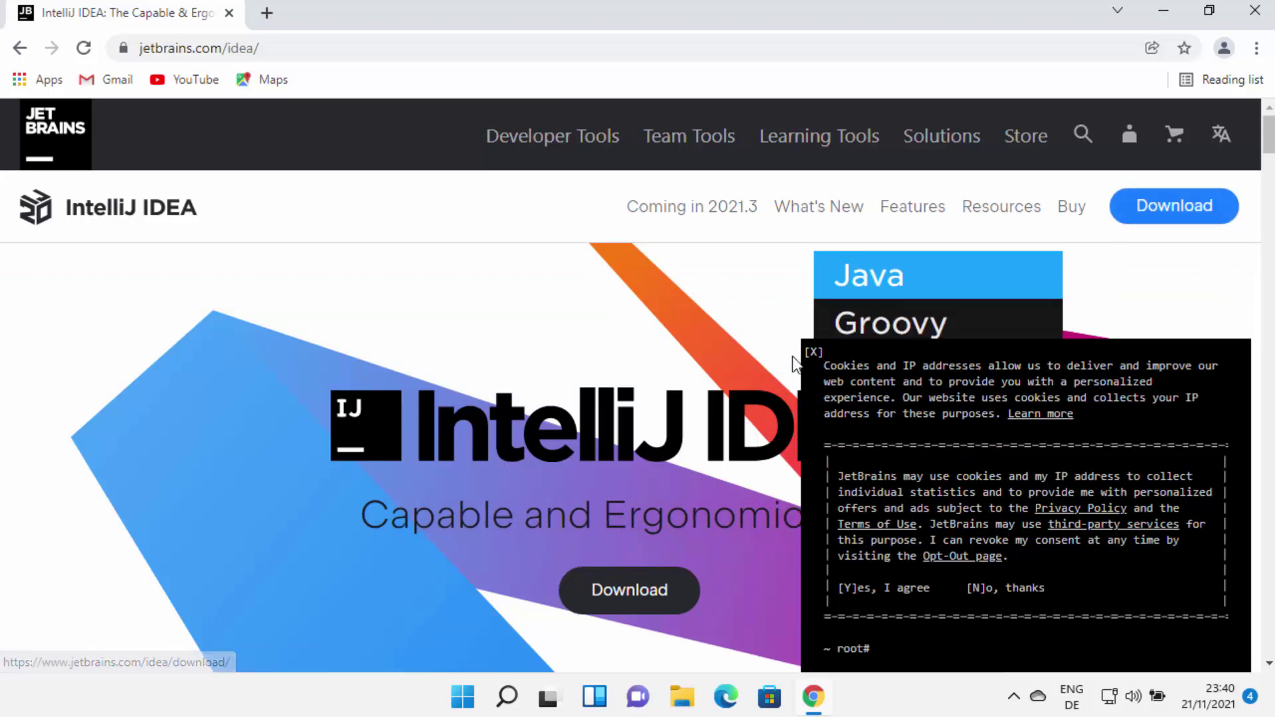
{"action": "left_click", "coordinate": [812, 353]}
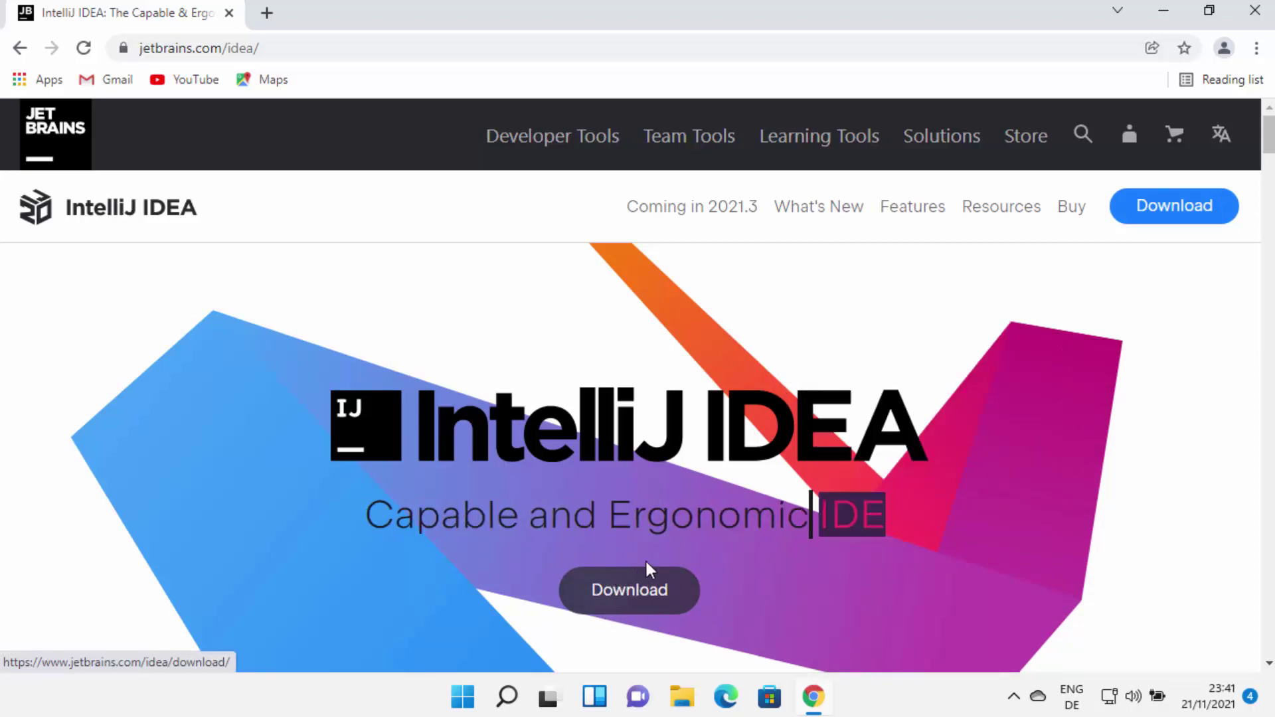
{"action": "scroll", "coordinate": [688, 488], "scroll_direction": "down", "scroll_amount": 1}
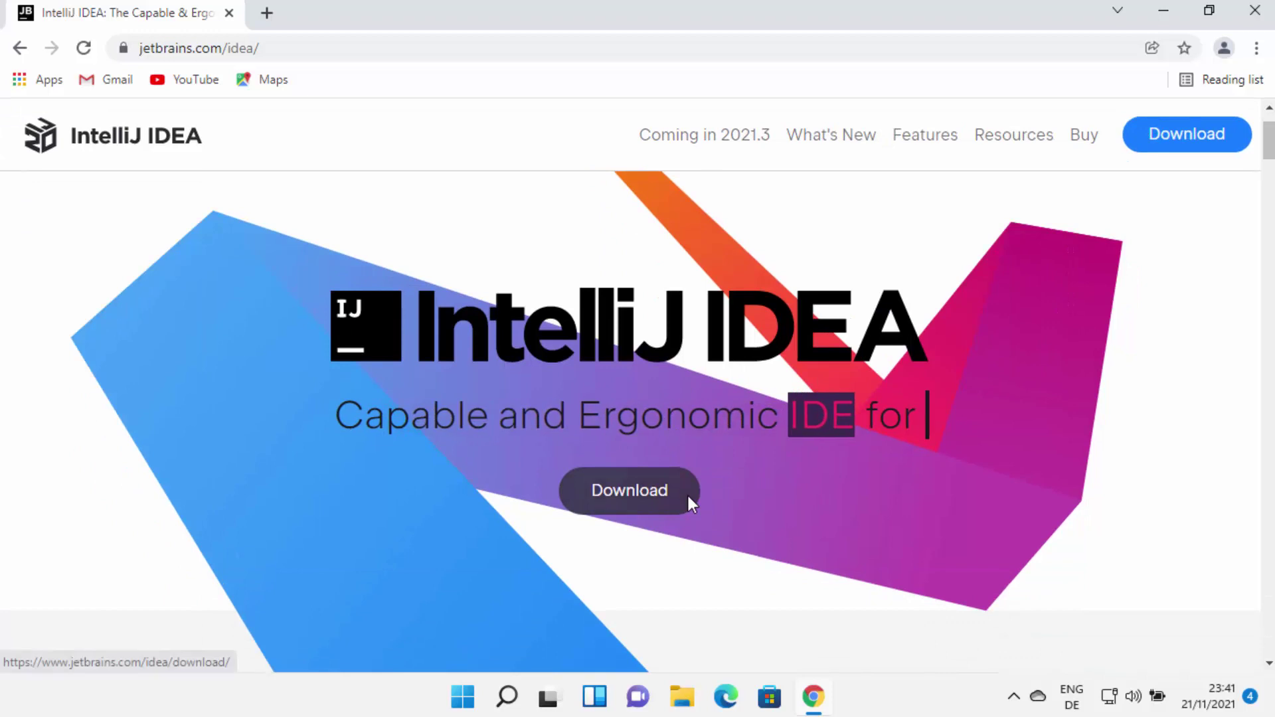
{"action": "left_click", "coordinate": [636, 505]}
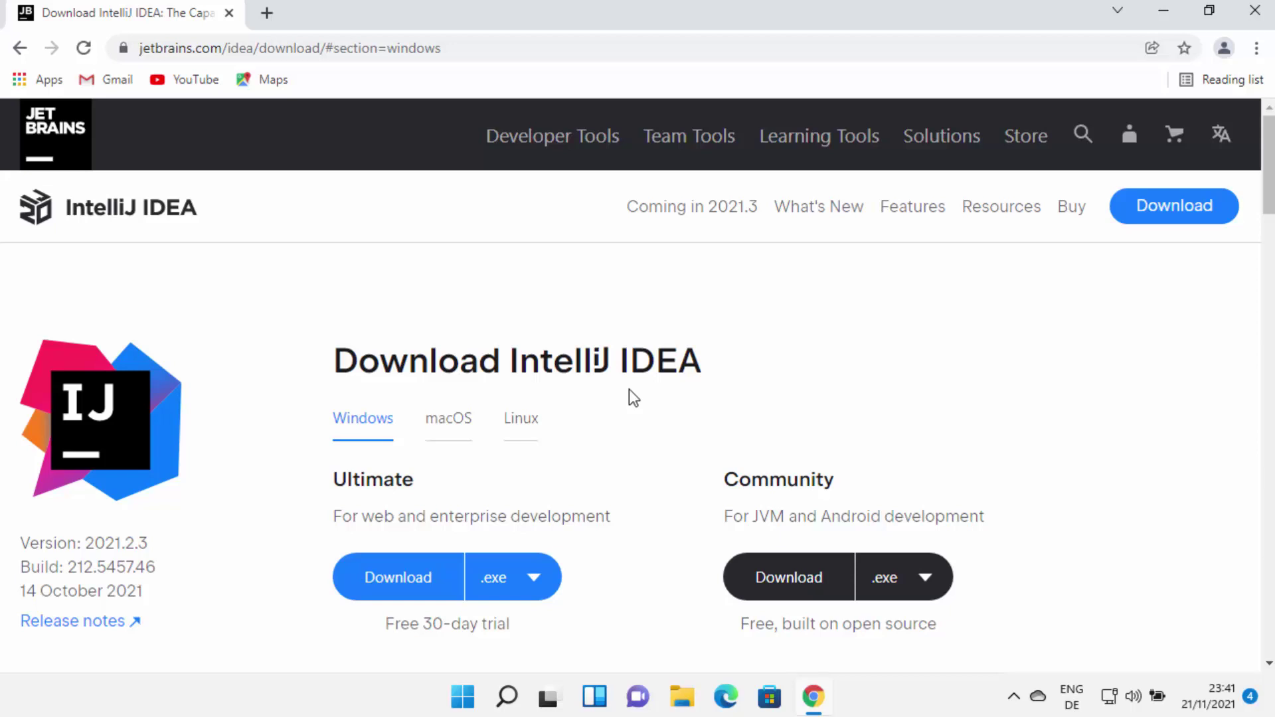
- Compare the Ultimate and Community editions and download the free Community edition installer
{"action": "double_click", "coordinate": [372, 480]}
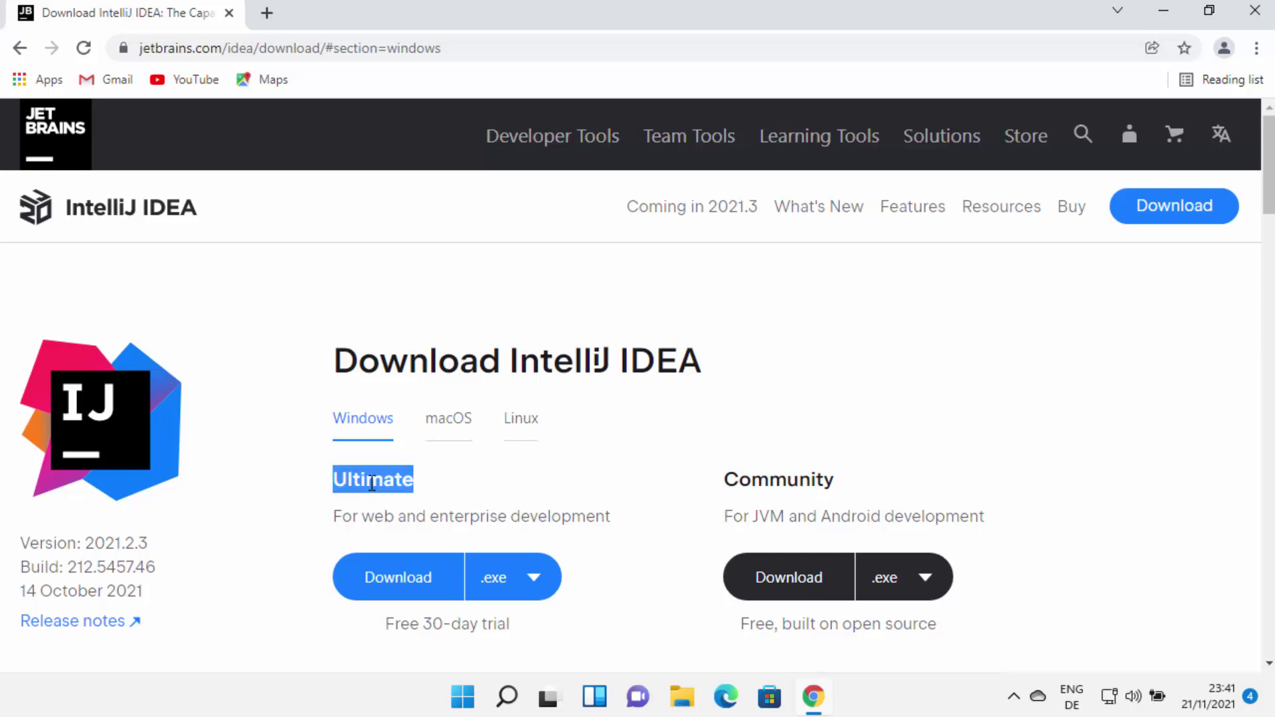
{"action": "left_click", "coordinate": [427, 507]}
{"action": "double_click", "coordinate": [389, 488]}
{"action": "double_click", "coordinate": [734, 480]}
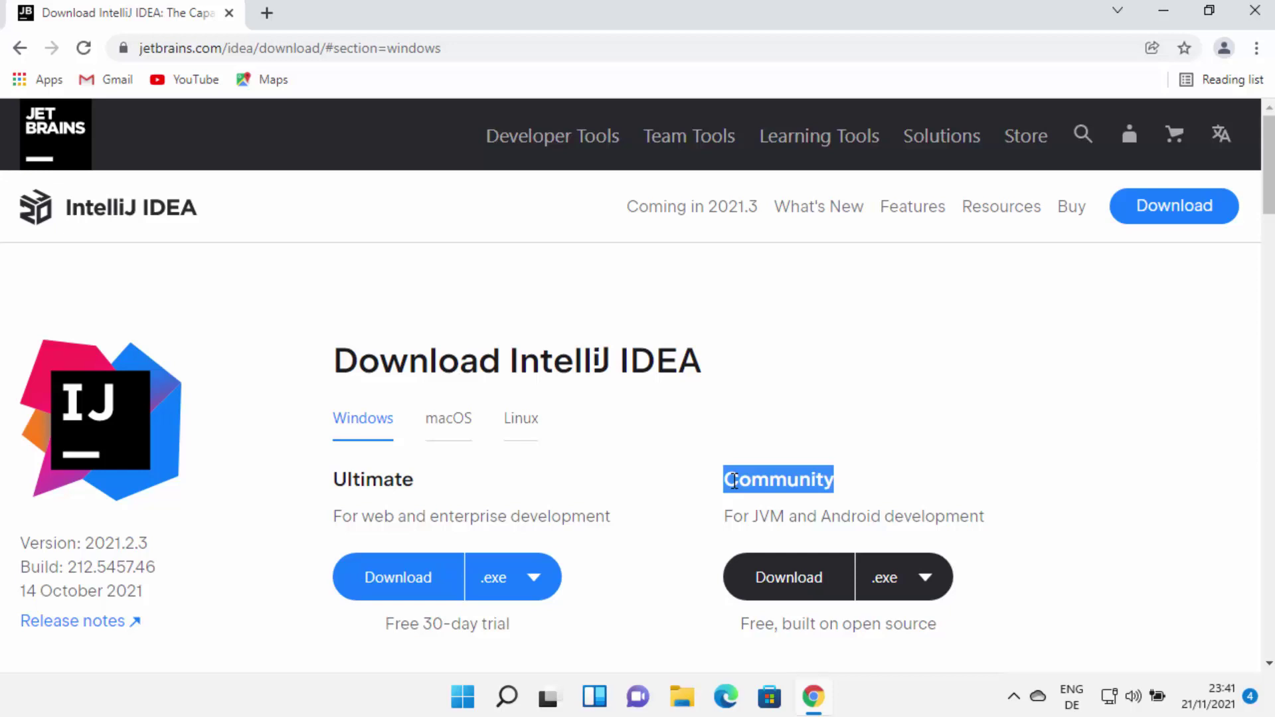
{"action": "left_click", "coordinate": [734, 481]}
{"action": "double_click", "coordinate": [751, 481]}
{"action": "left_click", "coordinate": [788, 583]}
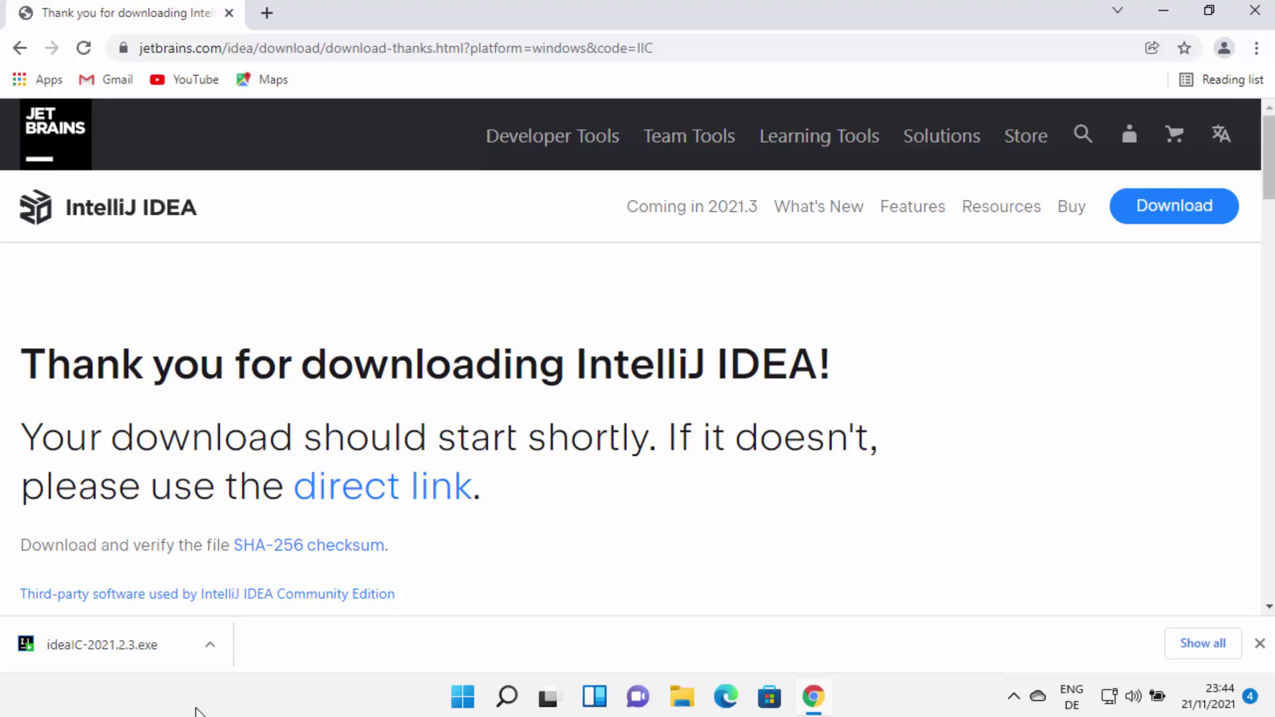
- Launch the downloaded ideaIC-2021.2.3.exe installer and minimize Chrome
{"action": "left_click", "coordinate": [161, 656]}
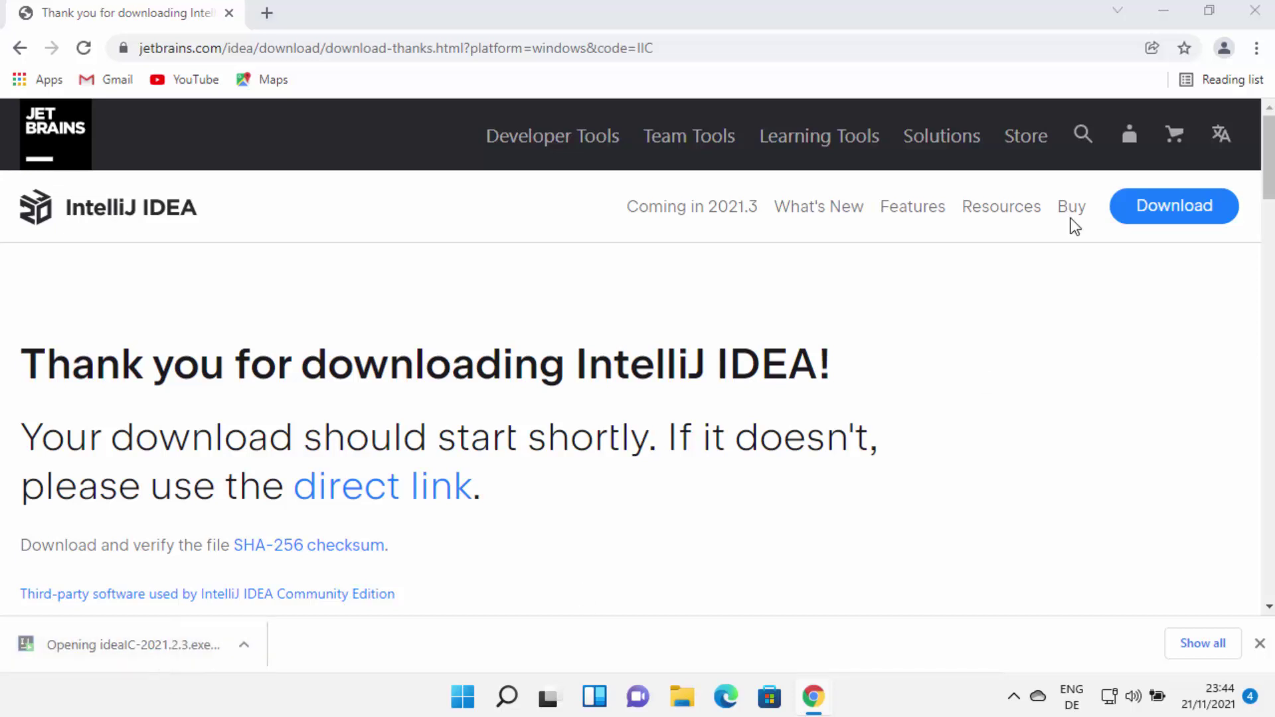
{"action": "left_click", "coordinate": [1172, 14]}
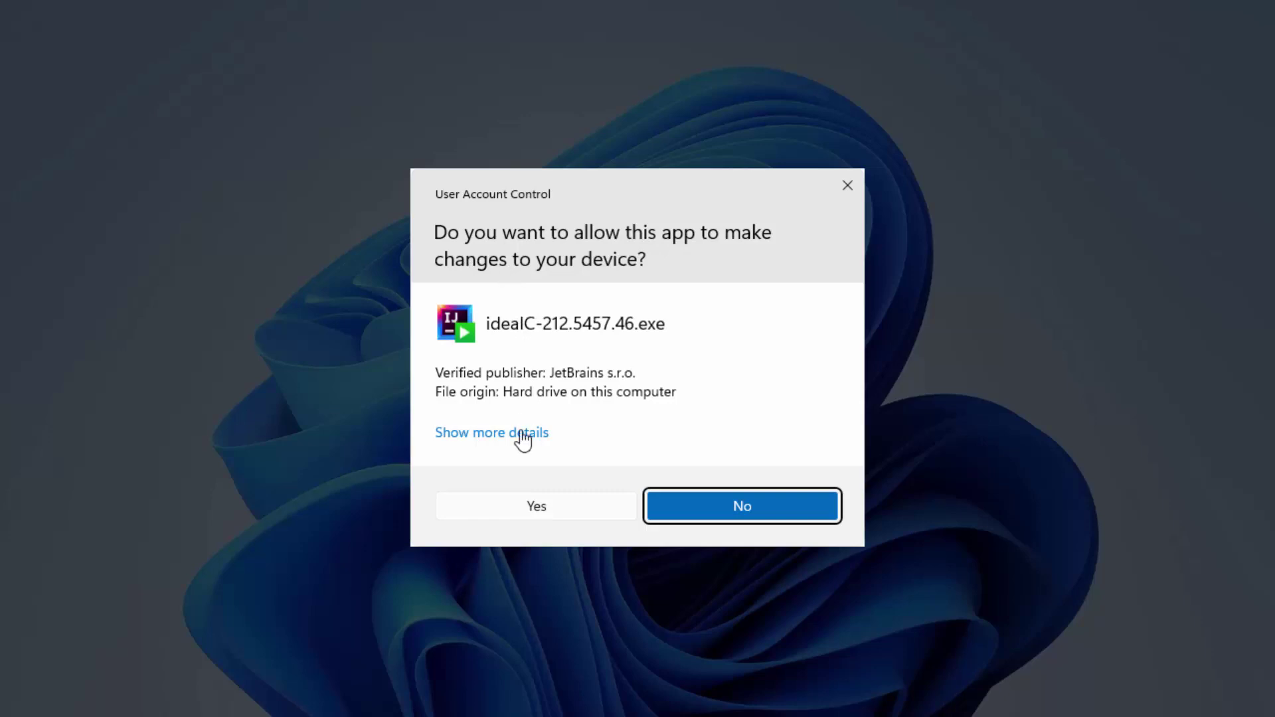
- Allow the installer to run, pass the welcome page and keep the default destination folder
{"action": "left_click", "coordinate": [519, 507]}
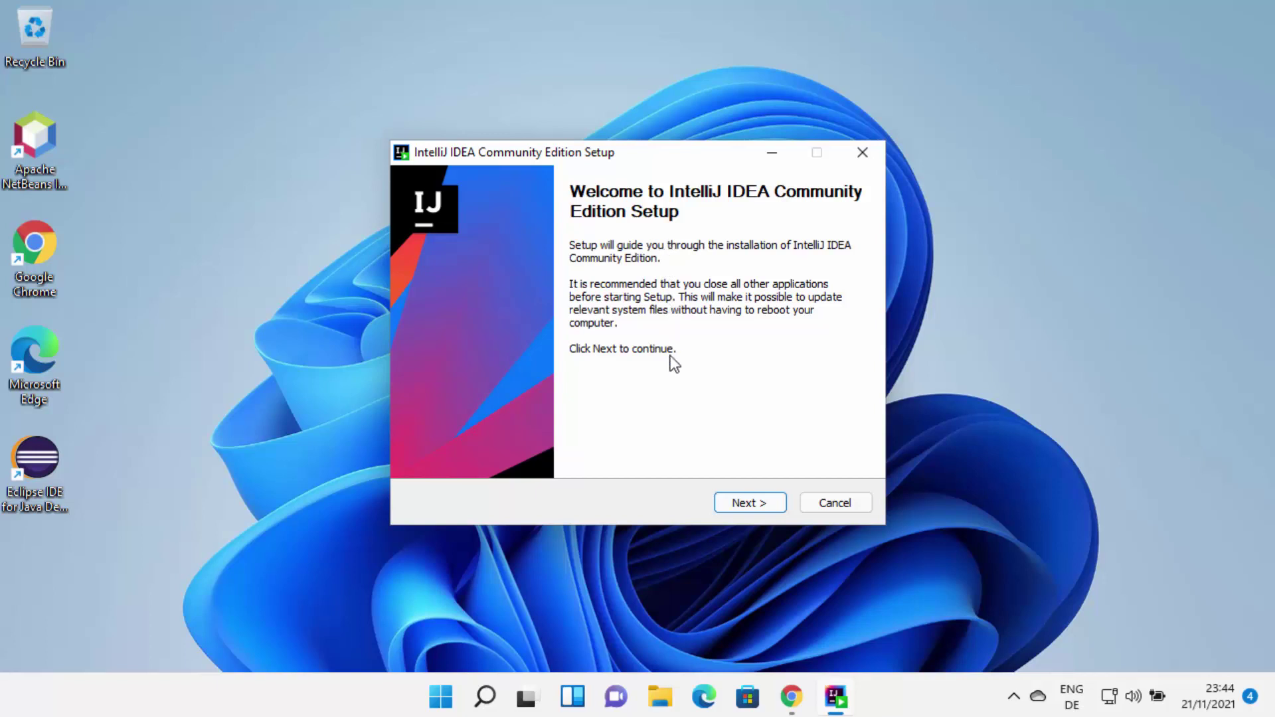
{"action": "left_click", "coordinate": [734, 503]}
{"action": "double_click", "coordinate": [580, 385]}
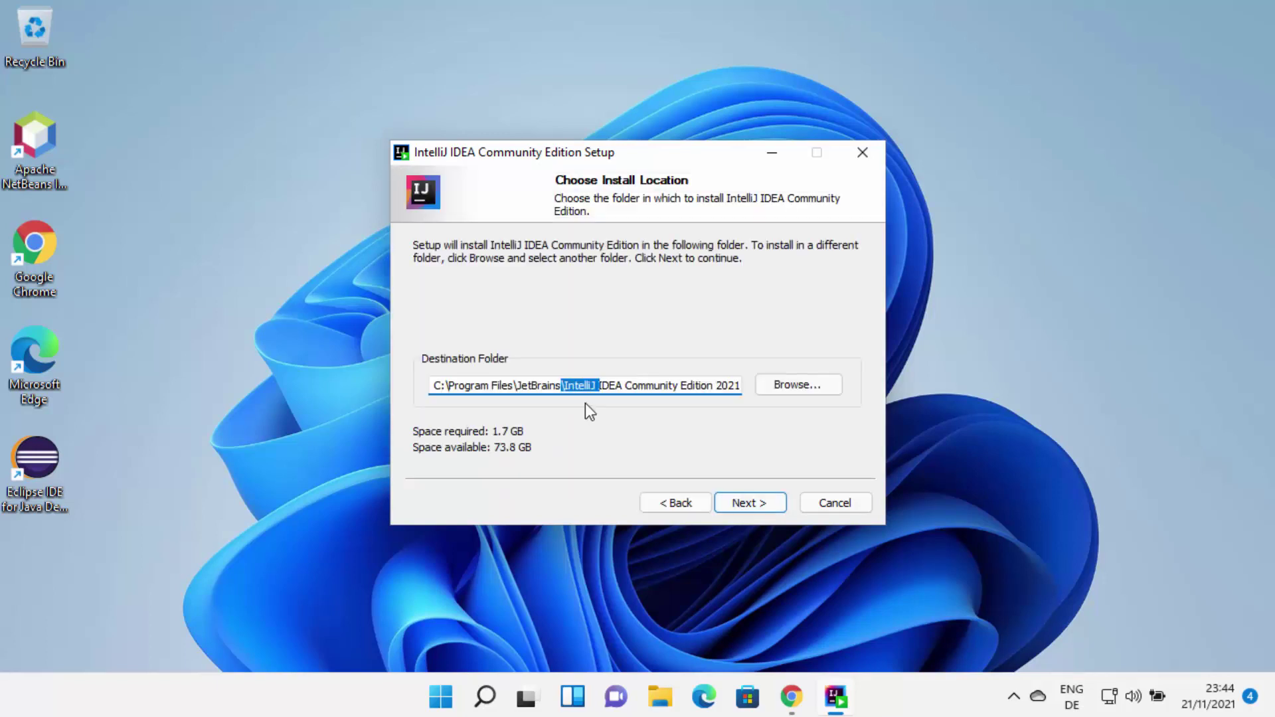
{"action": "left_click", "coordinate": [604, 387]}
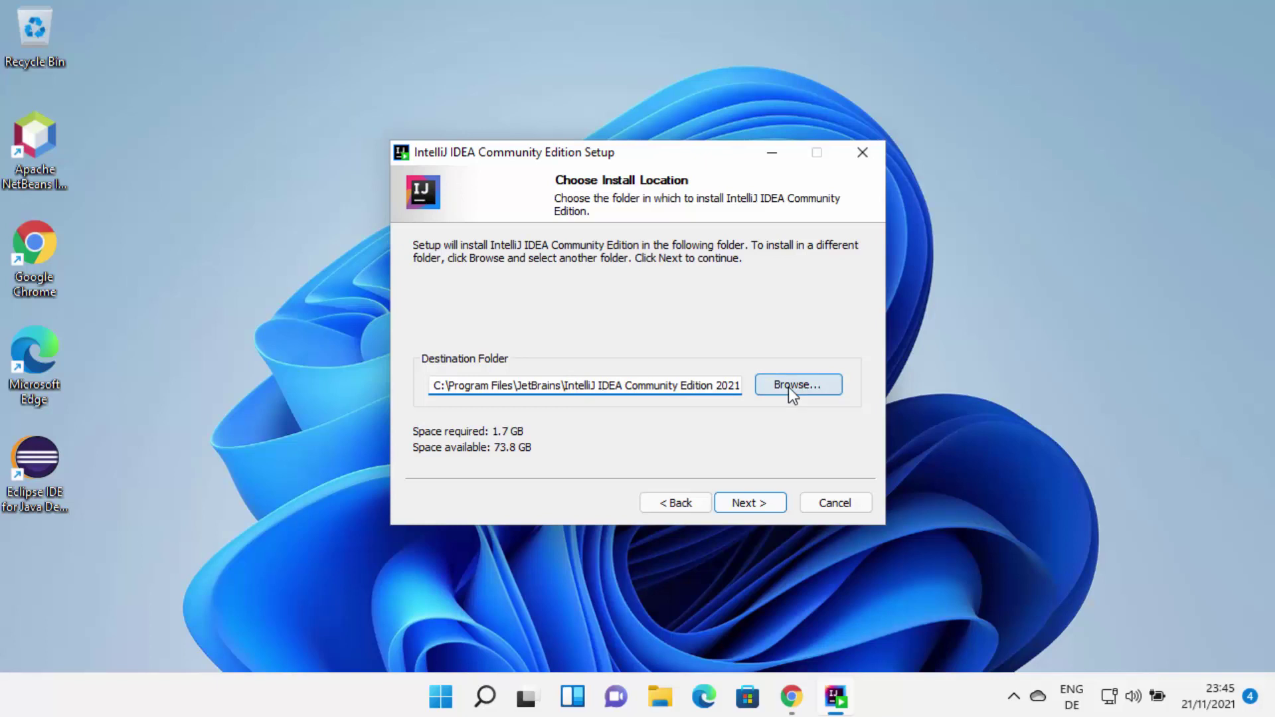
{"action": "left_click", "coordinate": [746, 503]}
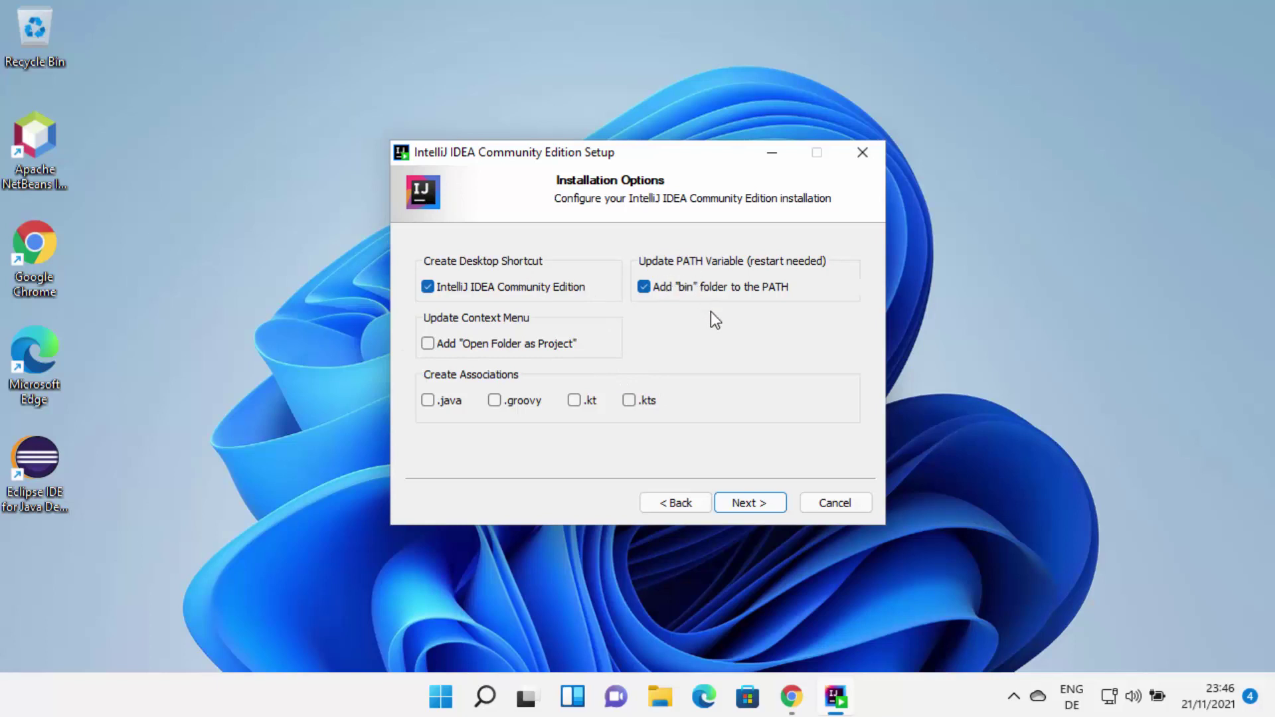
- Accept the installation options, install into the 'JetBrains' Start Menu folder and show the details log
{"action": "left_click", "coordinate": [745, 503]}
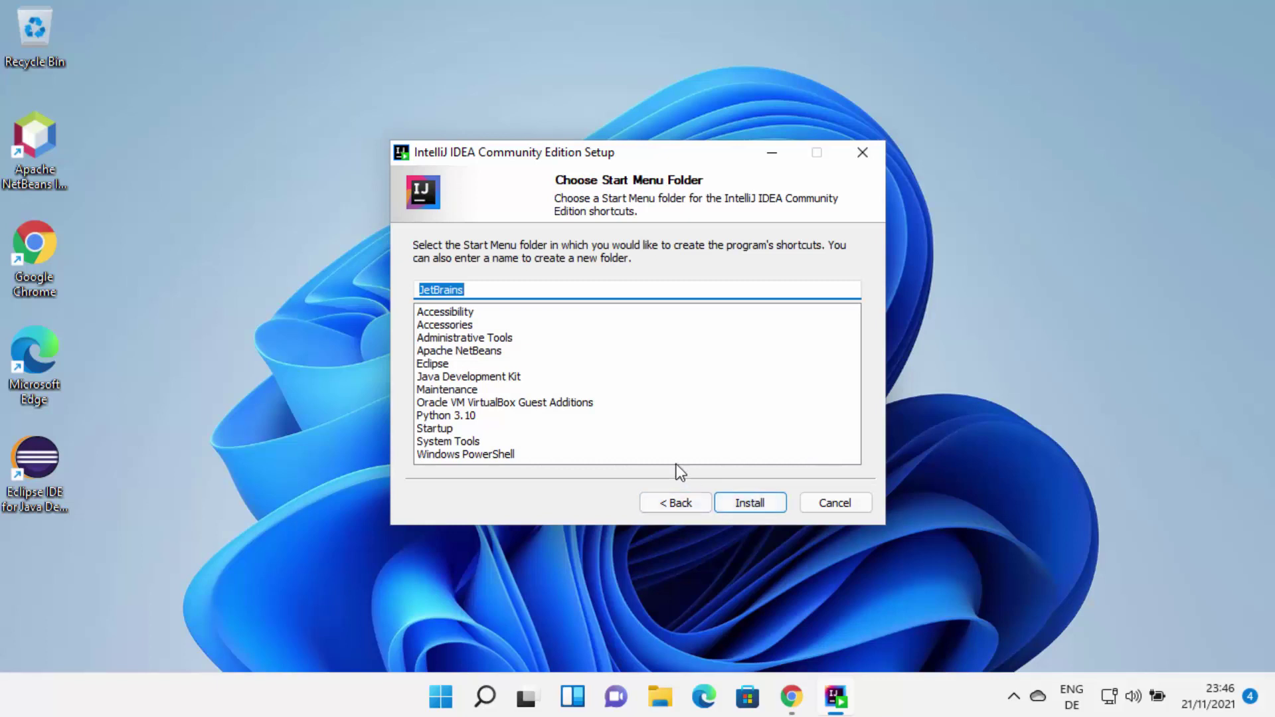
{"action": "left_click", "coordinate": [731, 503]}
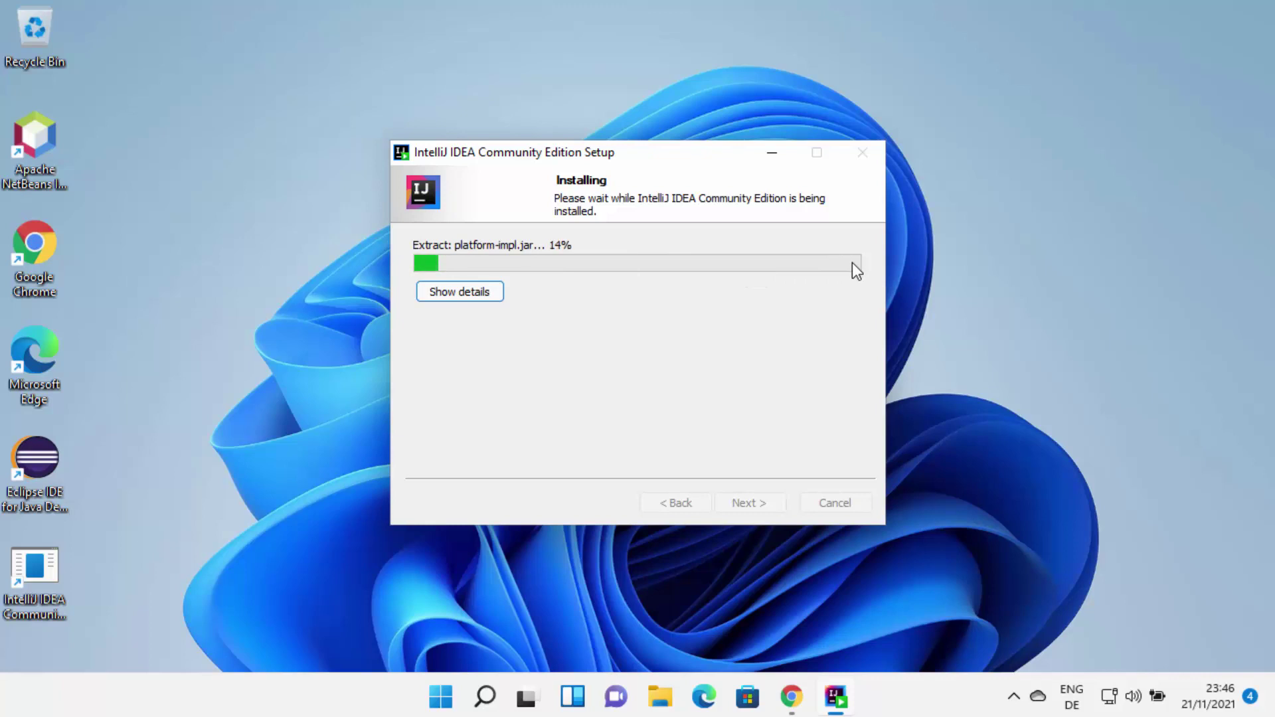
{"action": "left_click", "coordinate": [456, 297]}
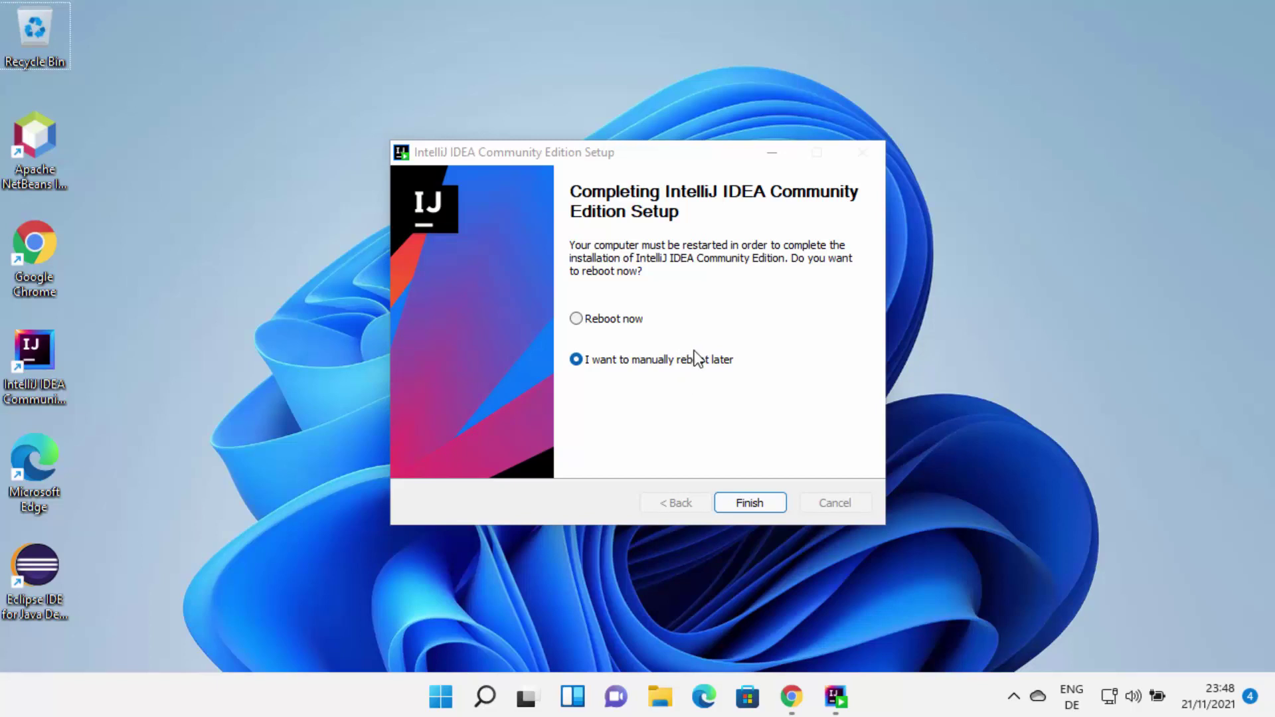
- Choose 'I want to manually reboot later' and finish the setup wizard
{"action": "left_click", "coordinate": [588, 320]}
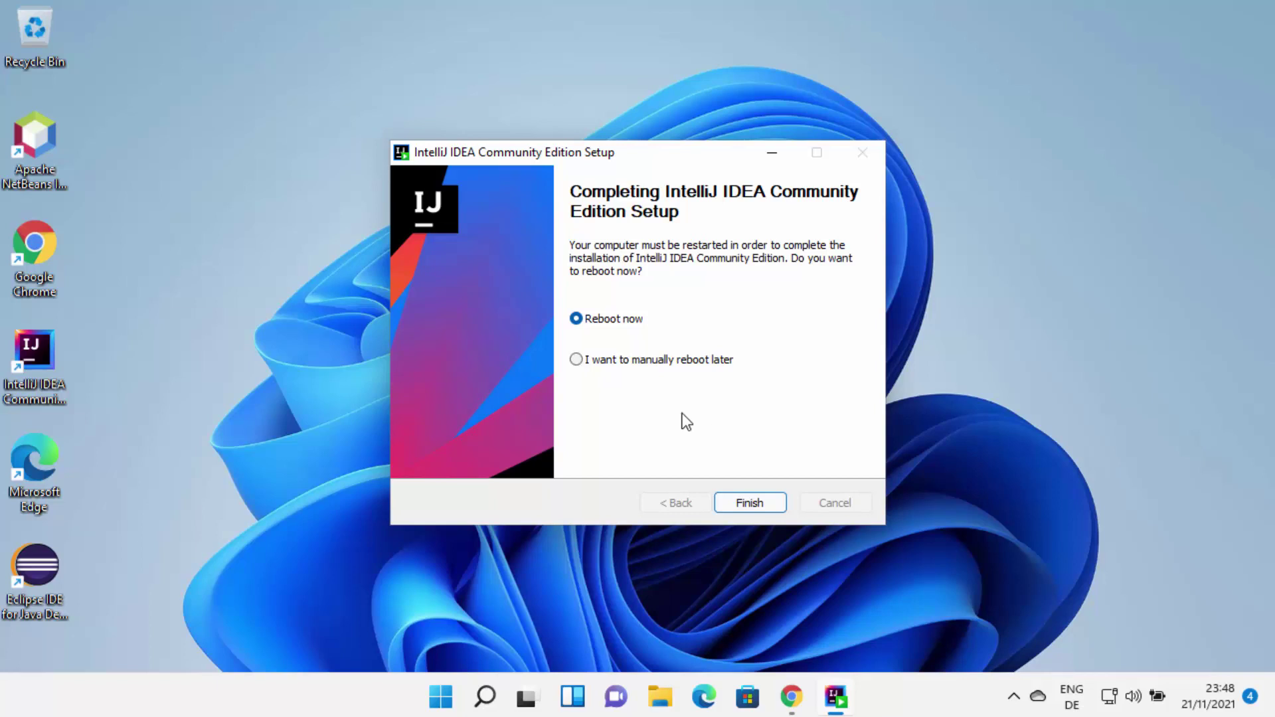
{"action": "left_click", "coordinate": [576, 362]}
{"action": "left_click", "coordinate": [747, 503]}
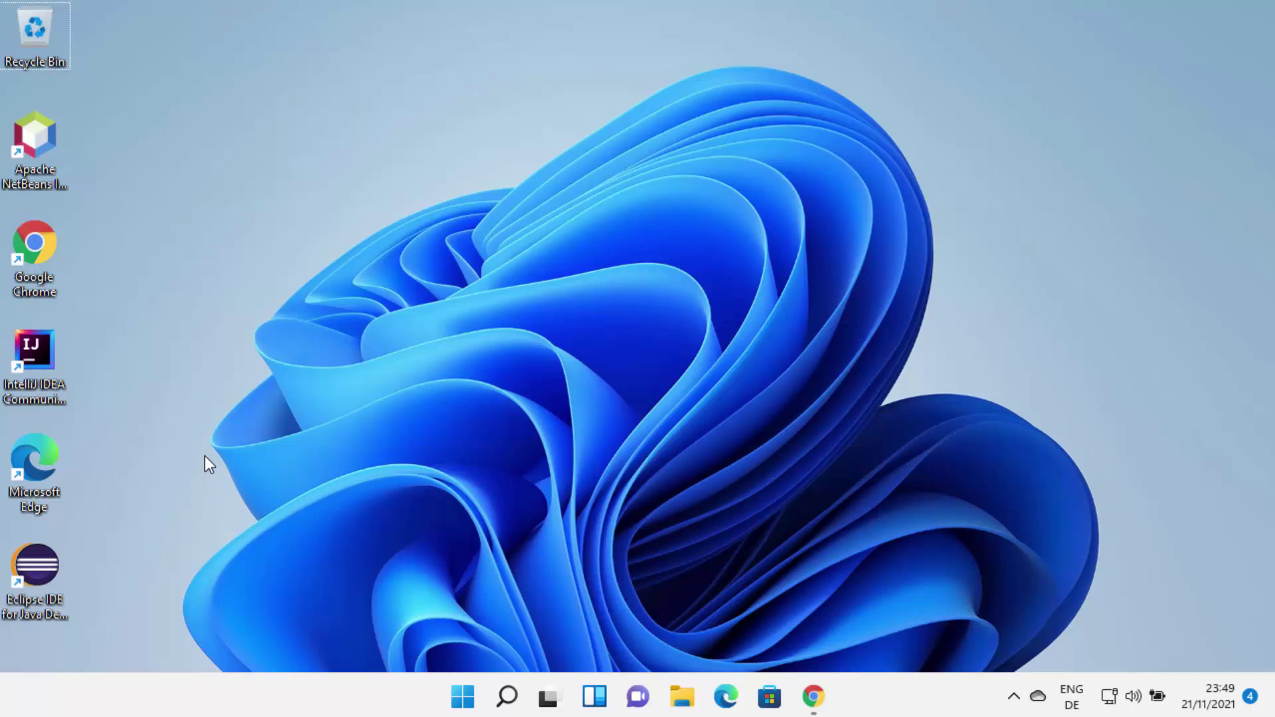
- Launch IntelliJ IDEA from the desktop shortcut and accept the User Agreement after reading it
{"action": "double_click", "coordinate": [38, 356]}
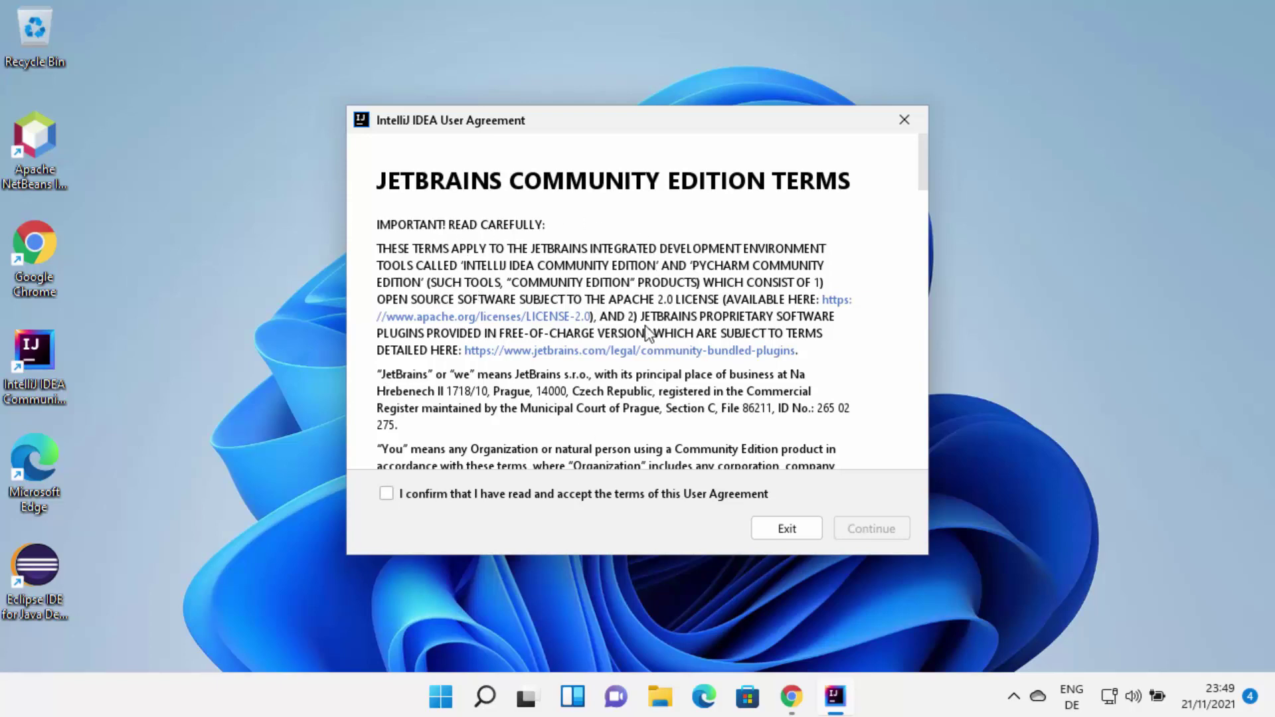
{"action": "scroll", "coordinate": [641, 332], "scroll_direction": "down", "scroll_amount": 8}
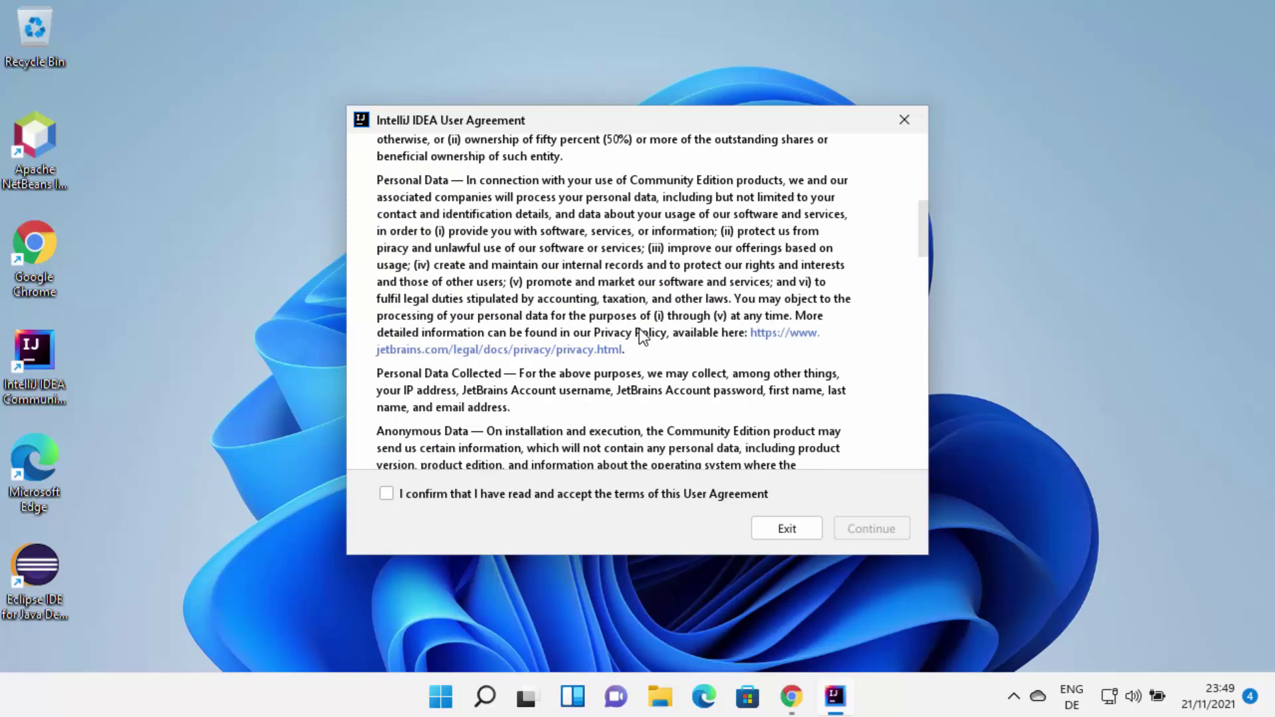
{"action": "scroll", "coordinate": [559, 410], "scroll_direction": "down", "scroll_amount": 5}
{"action": "scroll", "coordinate": [554, 407], "scroll_direction": "down", "scroll_amount": 5}
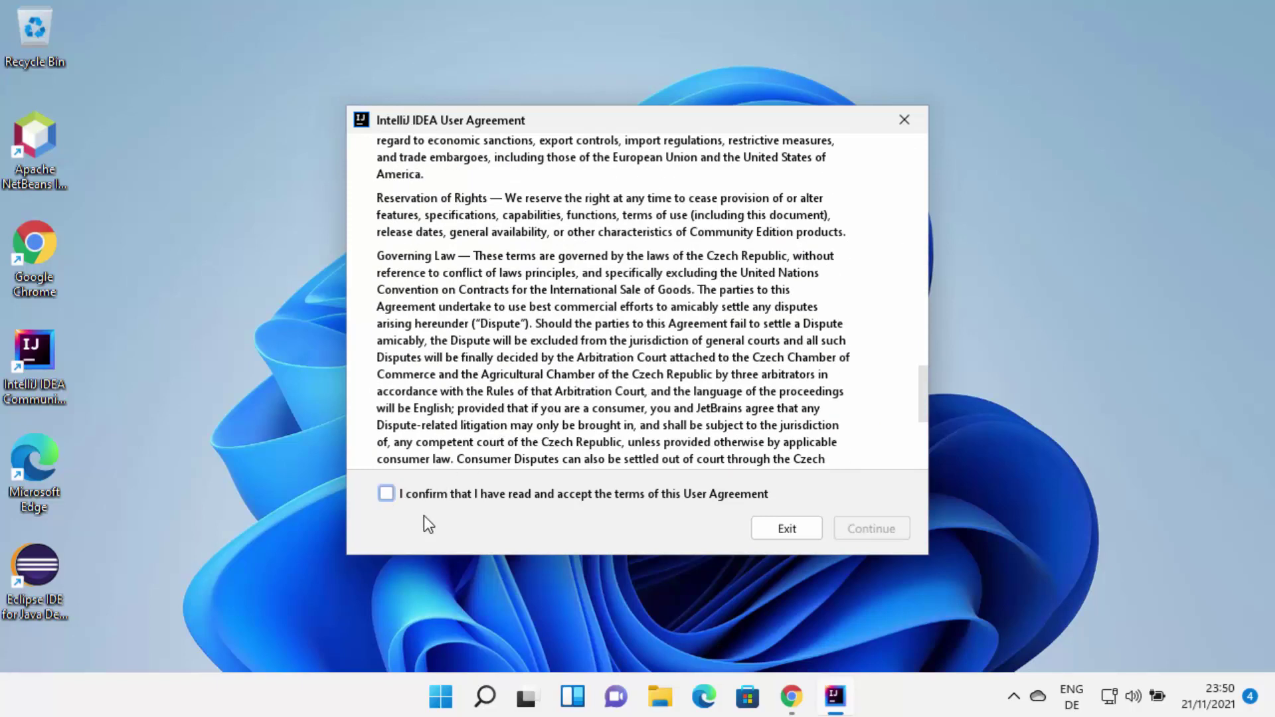
{"action": "left_click", "coordinate": [386, 493]}
{"action": "left_click", "coordinate": [870, 529]}
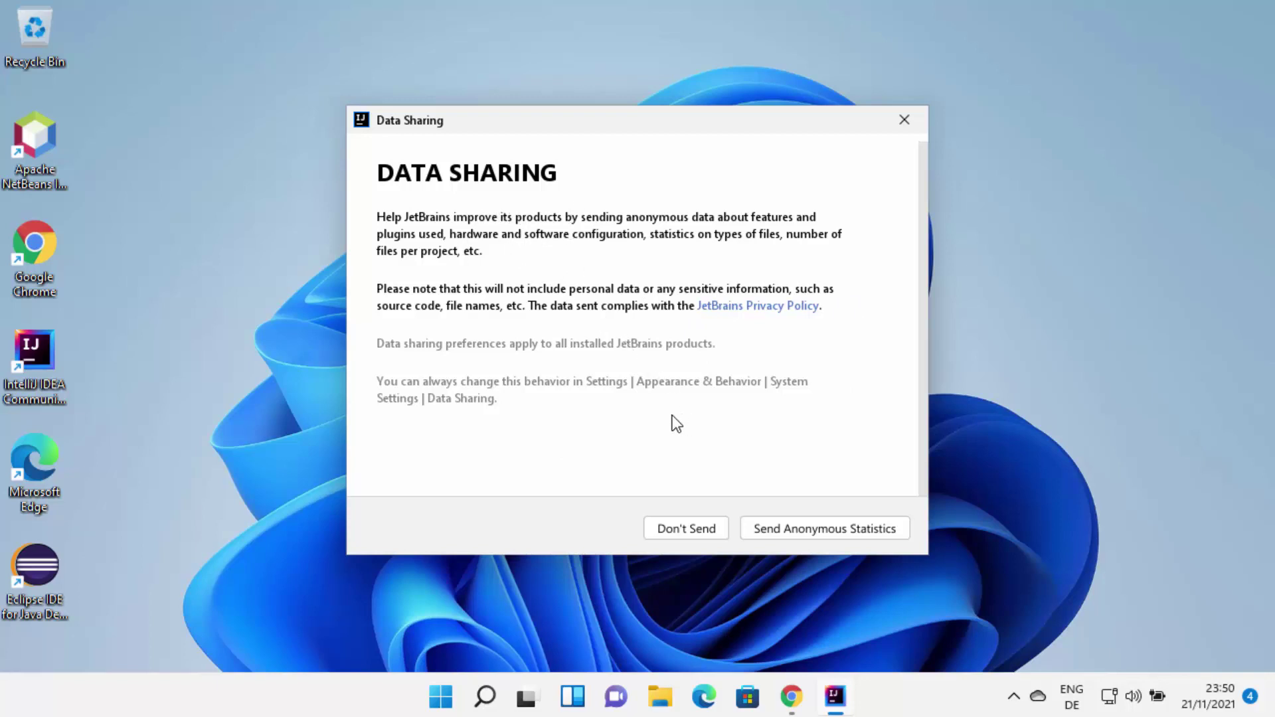
- Decline anonymous data sharing and start a new project from the Welcome window
{"action": "left_click", "coordinate": [668, 528]}
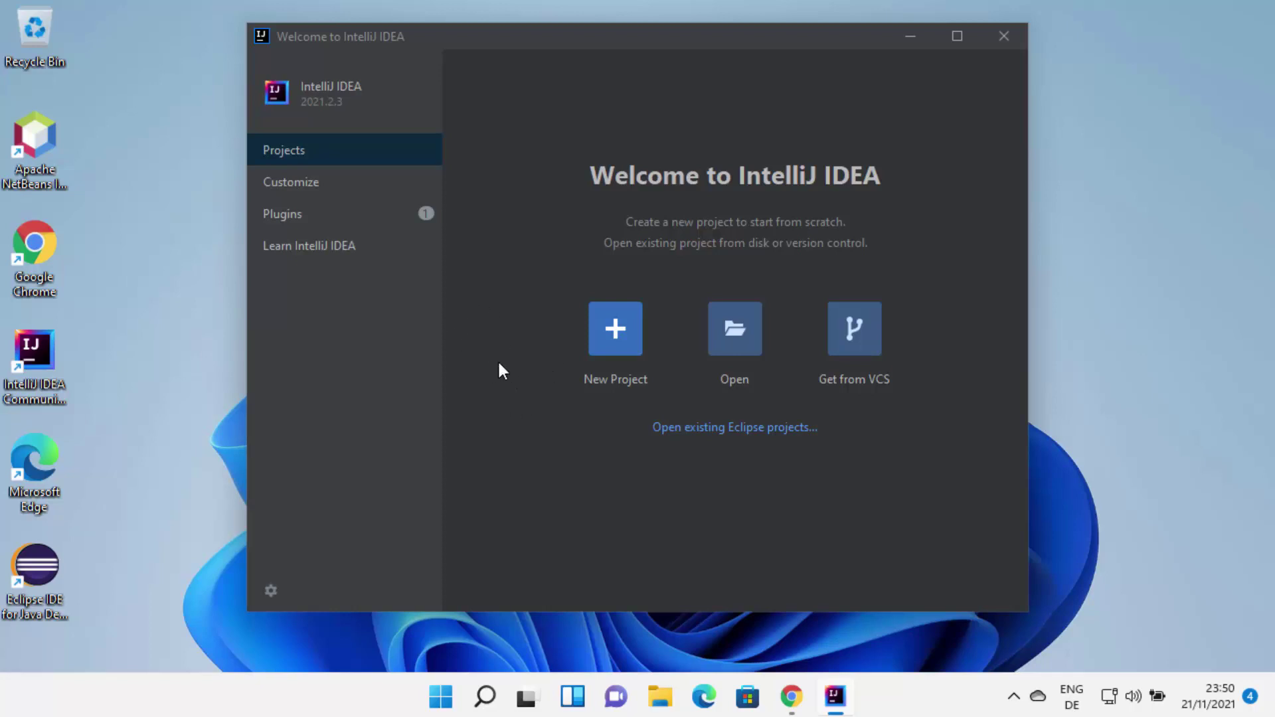
{"action": "left_click", "coordinate": [615, 337]}
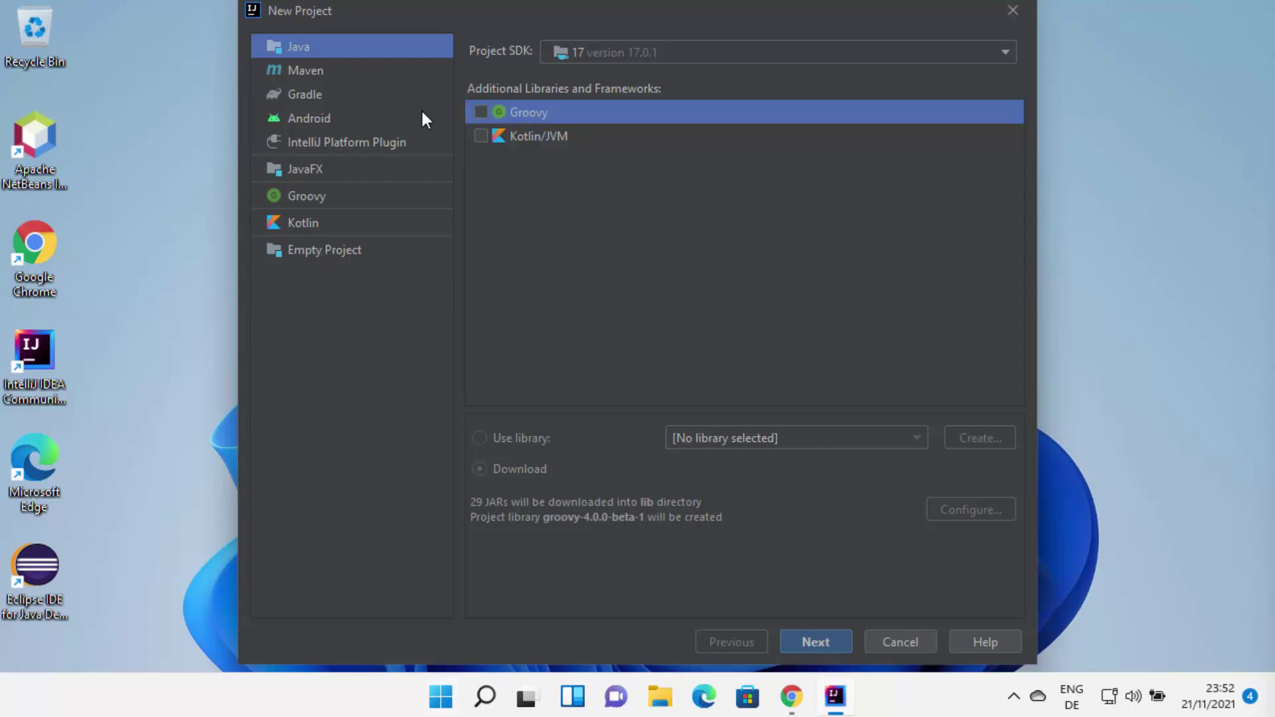
- Set up a Java project with the Groovy library and SDK 17 version 17.0.1
{"action": "left_click", "coordinate": [332, 46]}
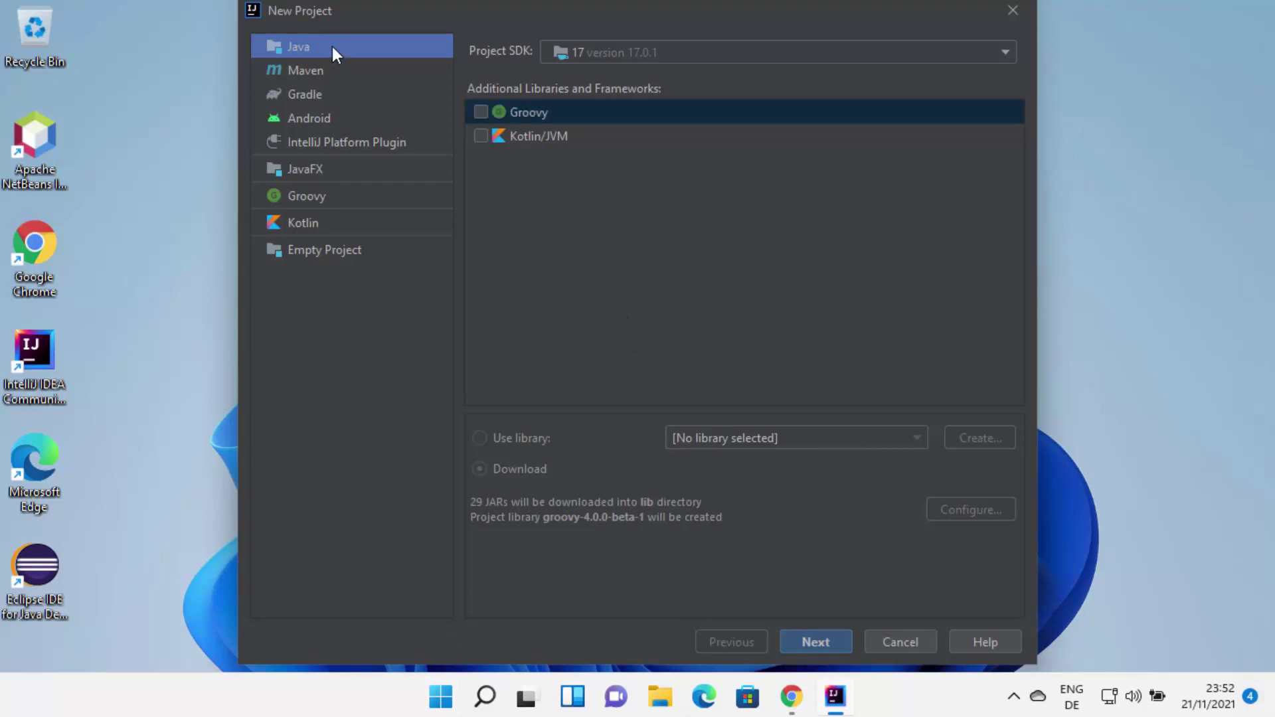
{"action": "left_click", "coordinate": [480, 112]}
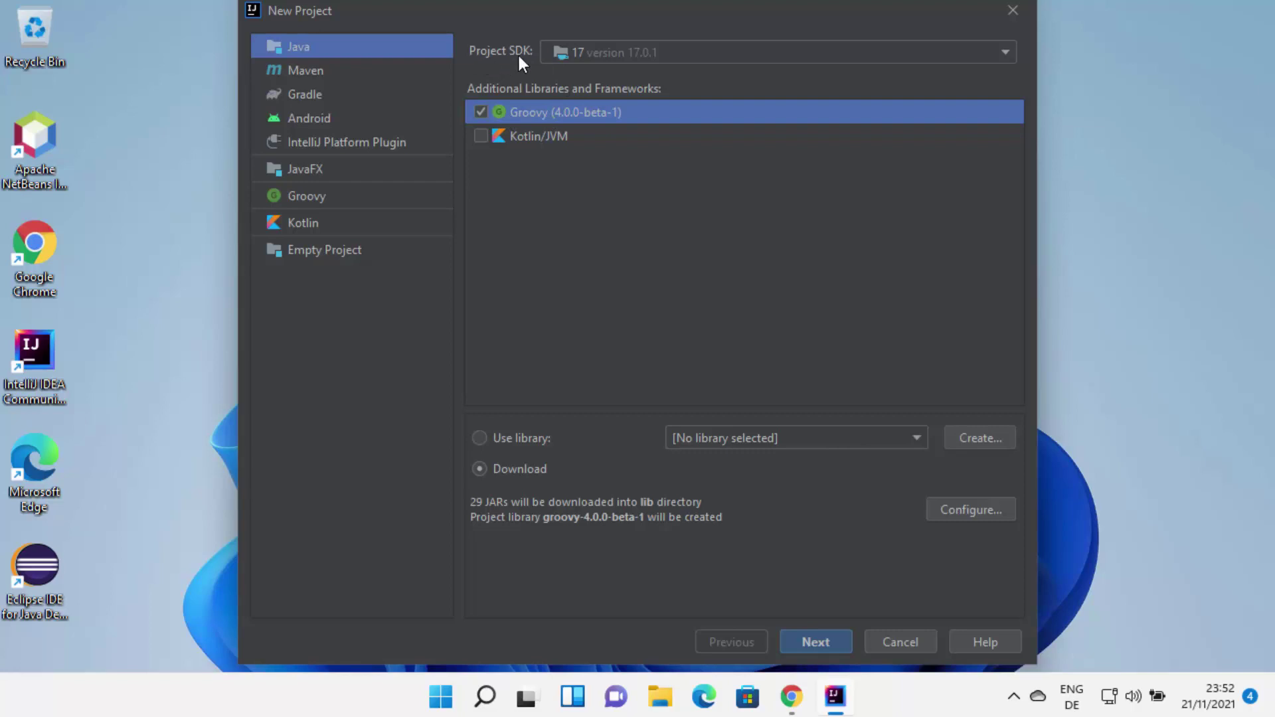
{"action": "left_click", "coordinate": [591, 58]}
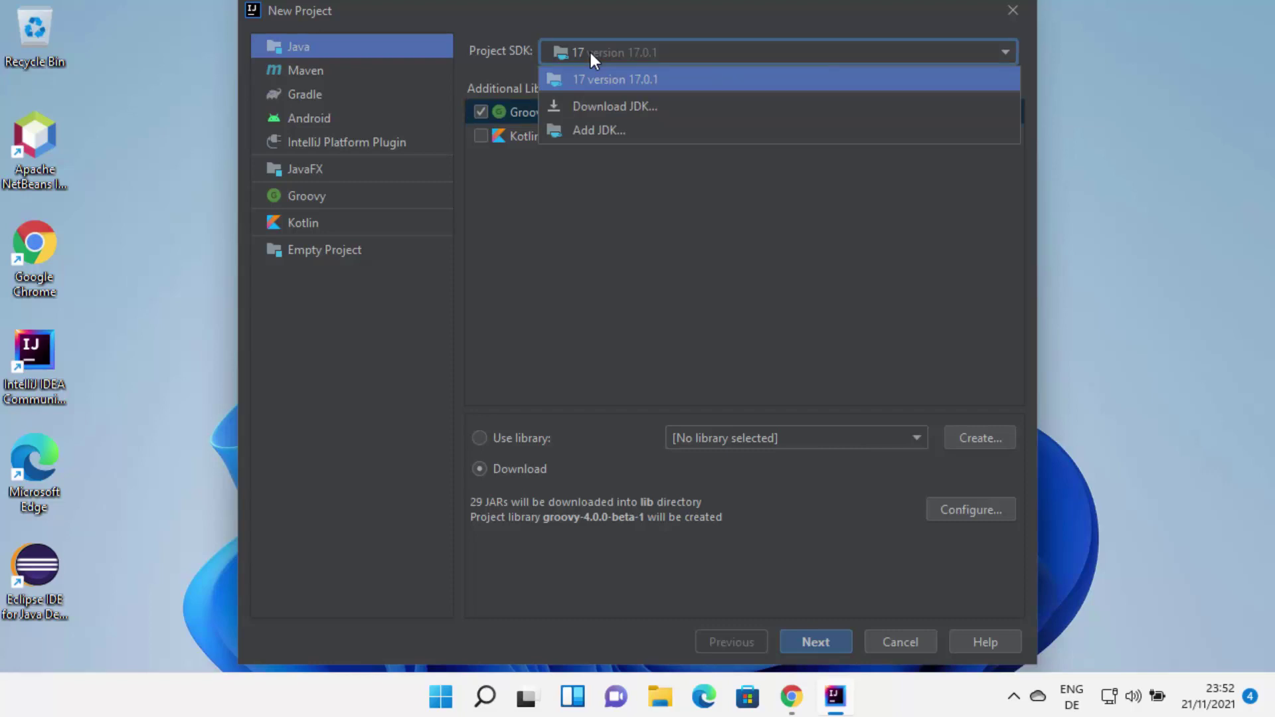
{"action": "left_click", "coordinate": [657, 85]}
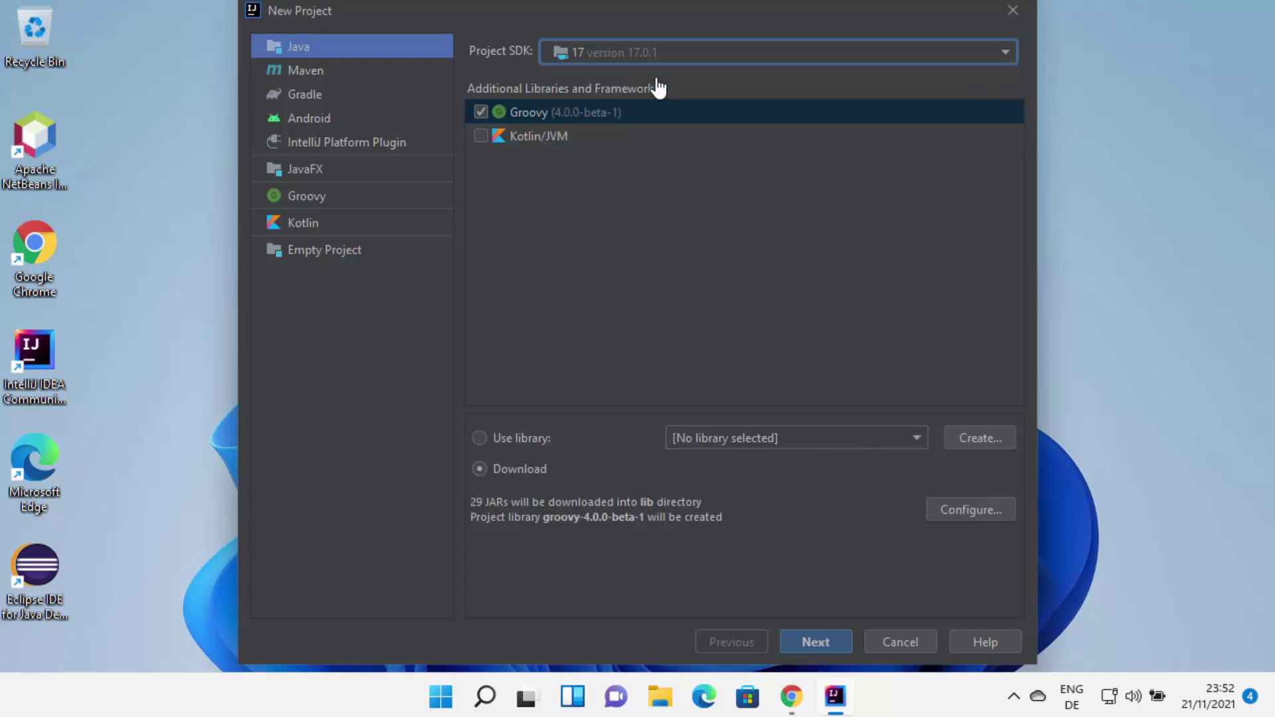
{"action": "left_click", "coordinate": [588, 52]}
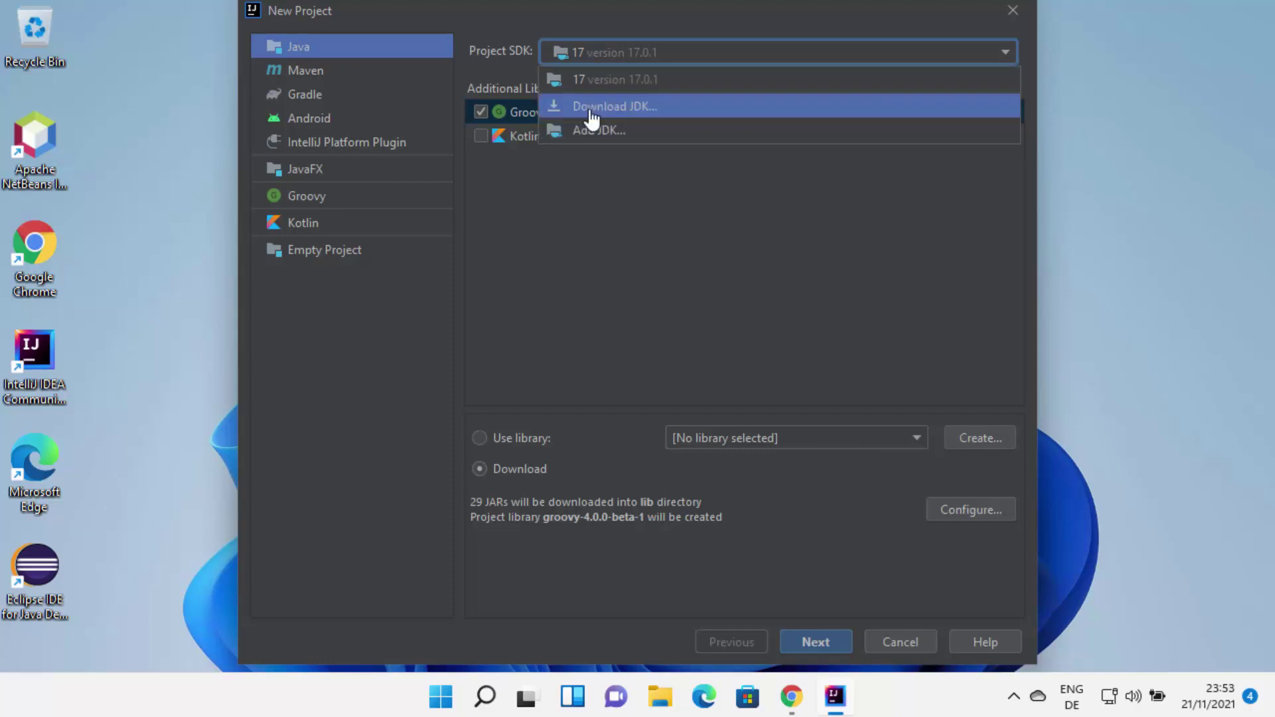
{"action": "left_click", "coordinate": [656, 81]}
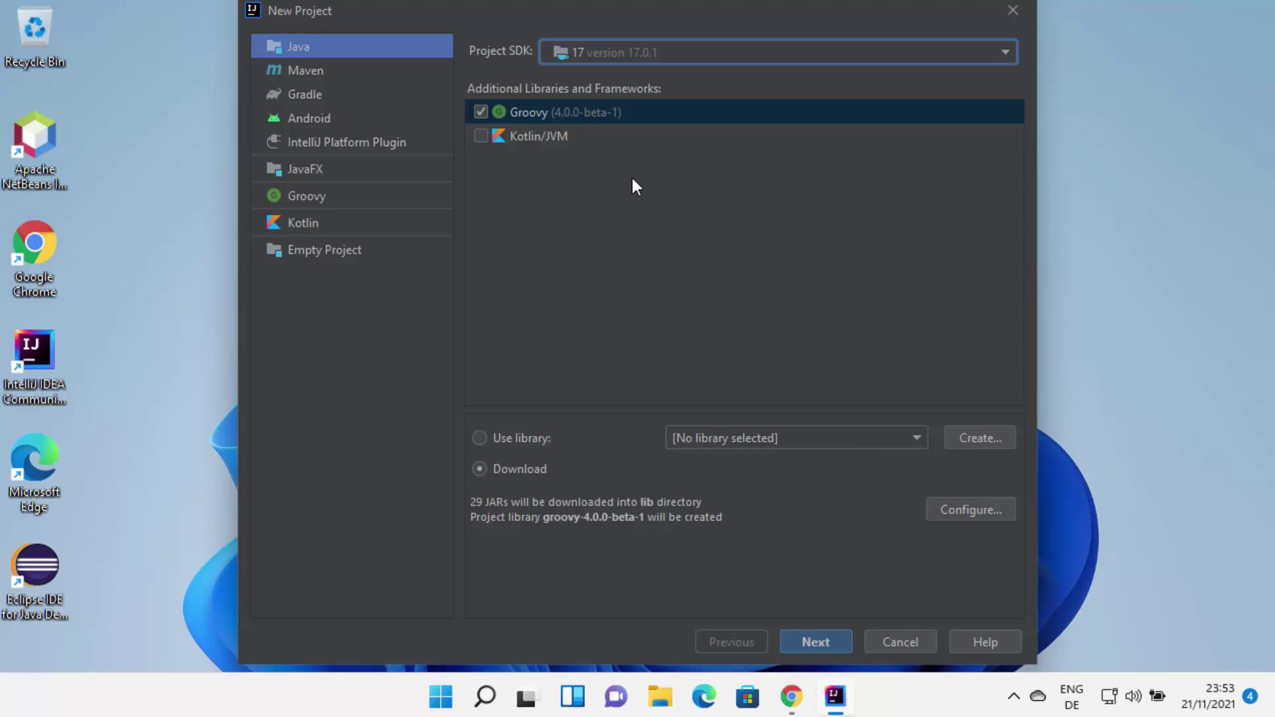
{"action": "left_click", "coordinate": [802, 636]}
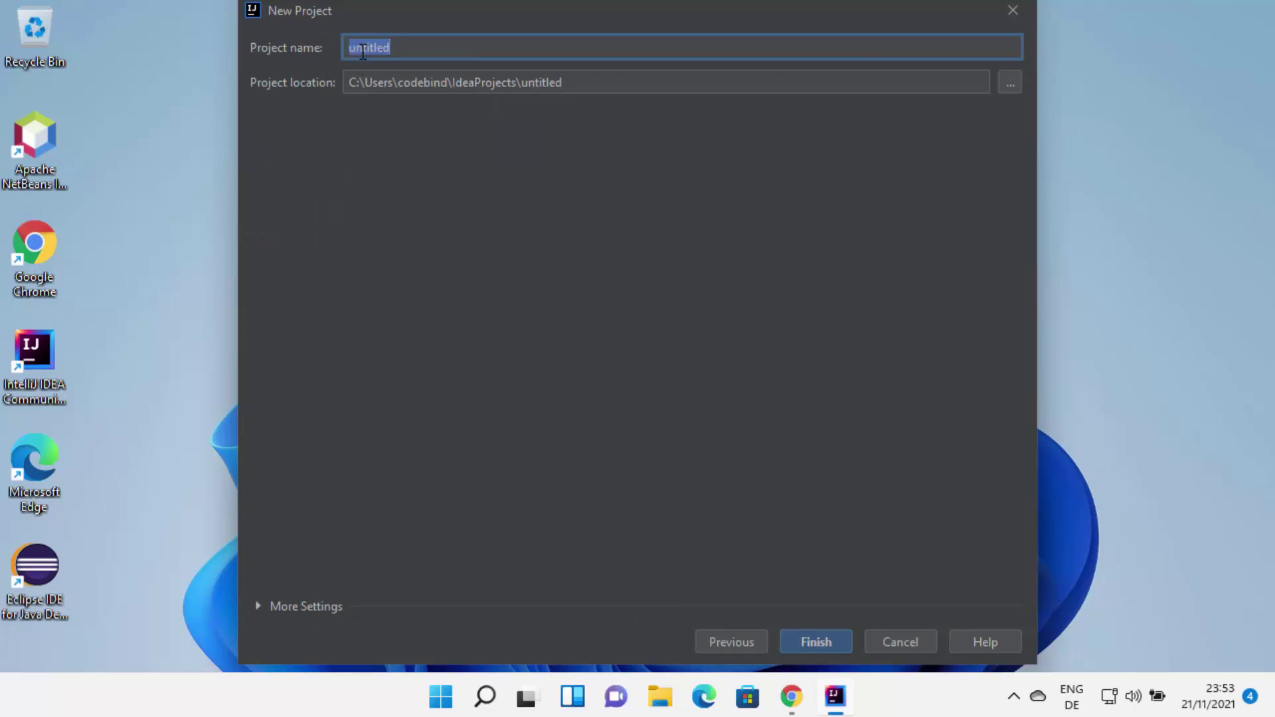
- Name the new project 'Hello', check its location path, and finish creating it
{"action": "type", "text": "Hello"}
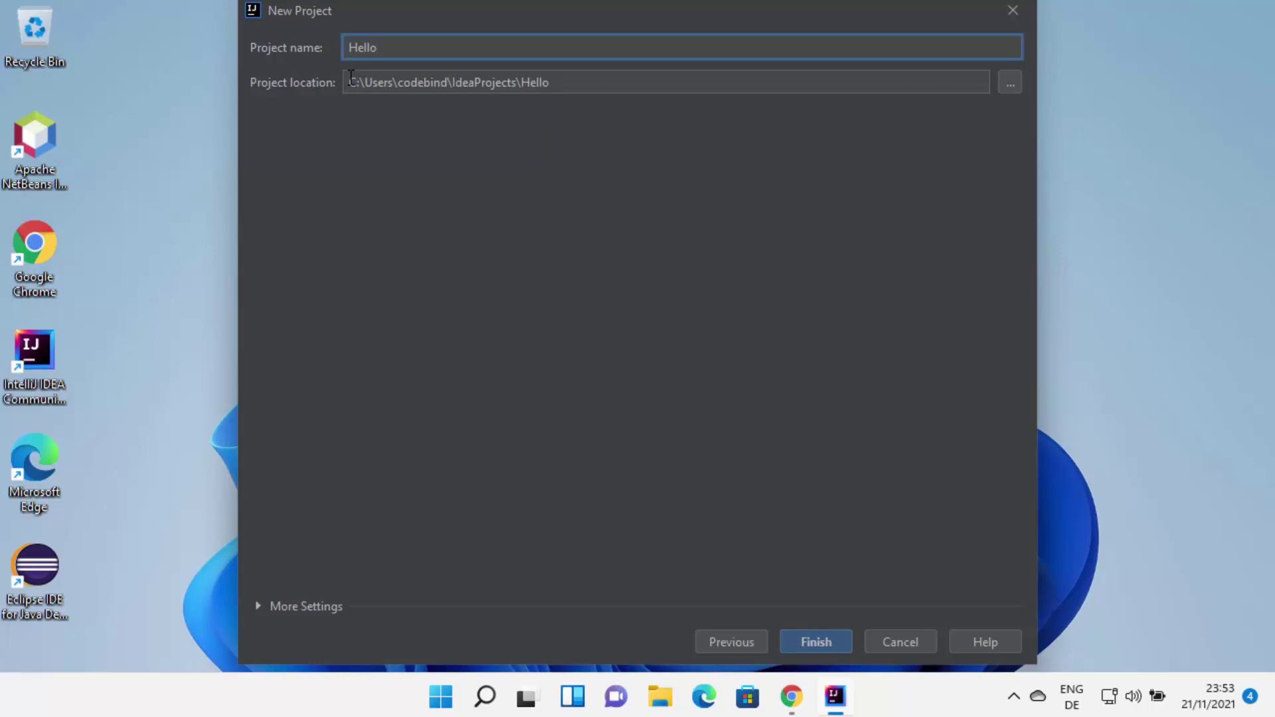
{"action": "left_click_drag", "start_coordinate": [351, 82], "coordinate": [591, 82]}
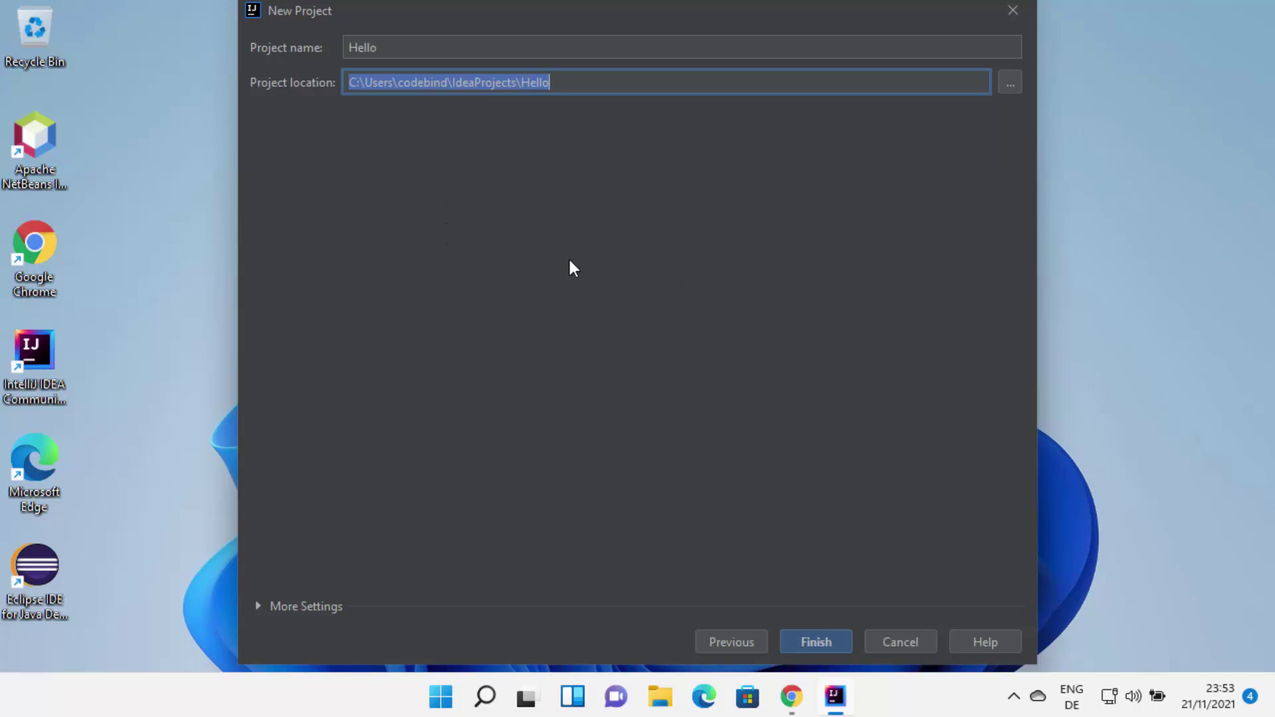
{"action": "left_click", "coordinate": [805, 641]}
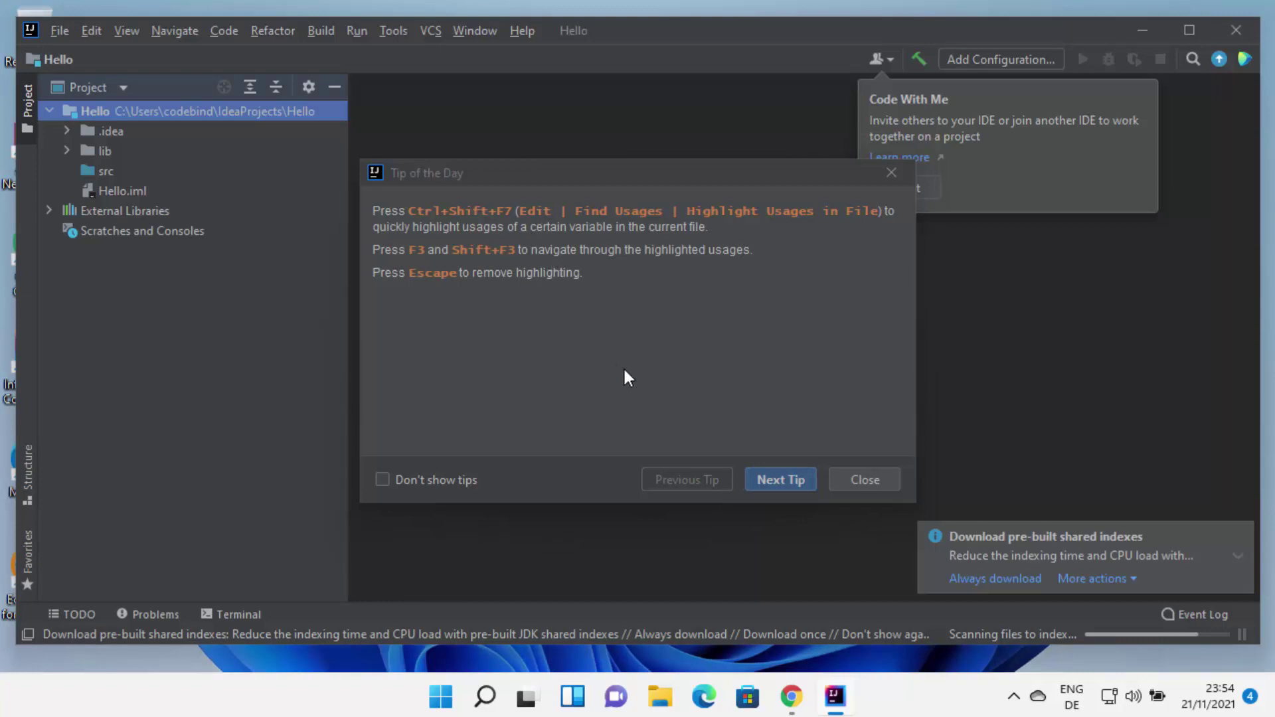
- Dismiss the Tip of the Day and maximize the Hello project window
{"action": "left_click", "coordinate": [859, 480]}
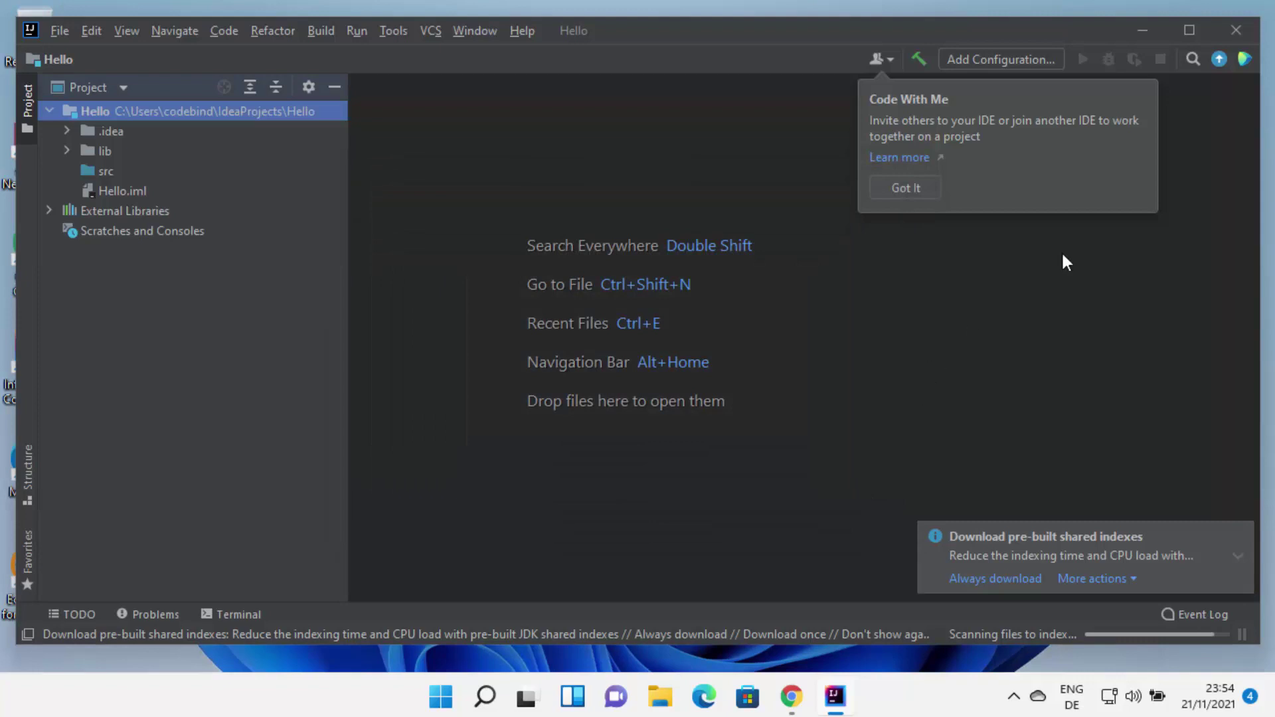
{"action": "left_click", "coordinate": [1188, 29]}
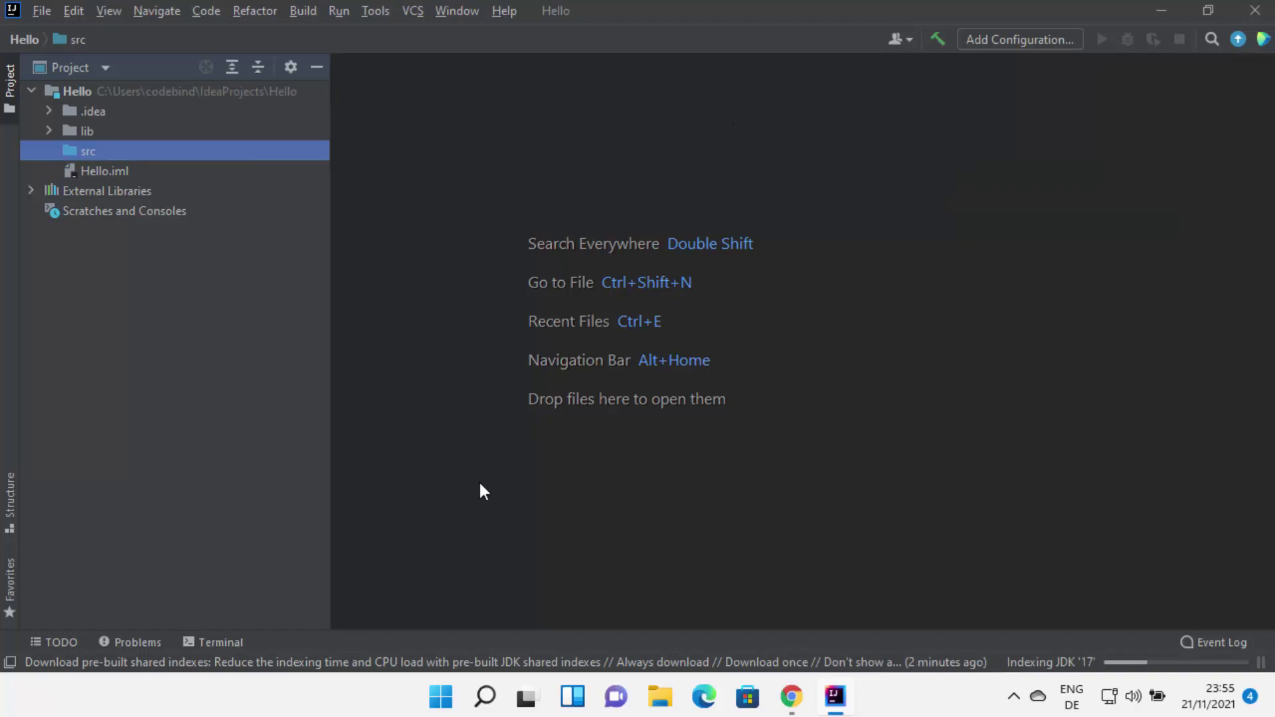
- Create a new Java class named Hello in the src folder
{"action": "right_click", "coordinate": [115, 148]}
{"action": "mouse_move", "coordinate": [264, 154]}
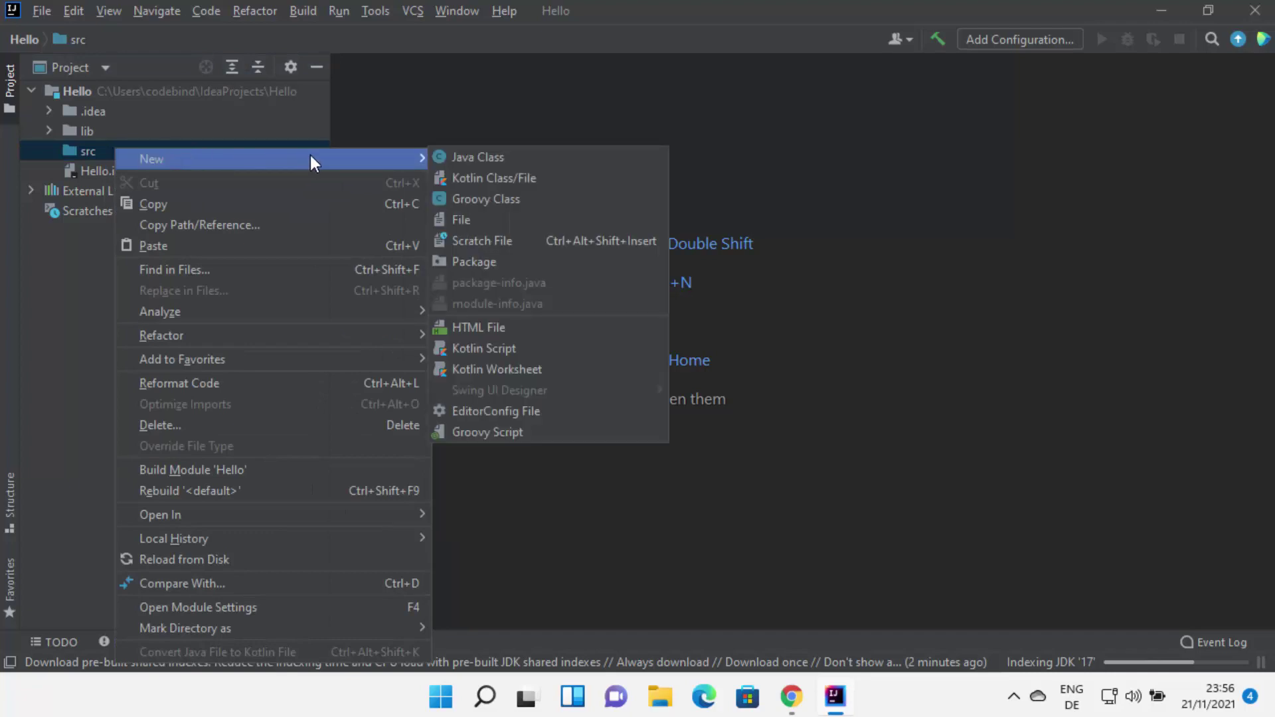
{"action": "left_click", "coordinate": [460, 157]}
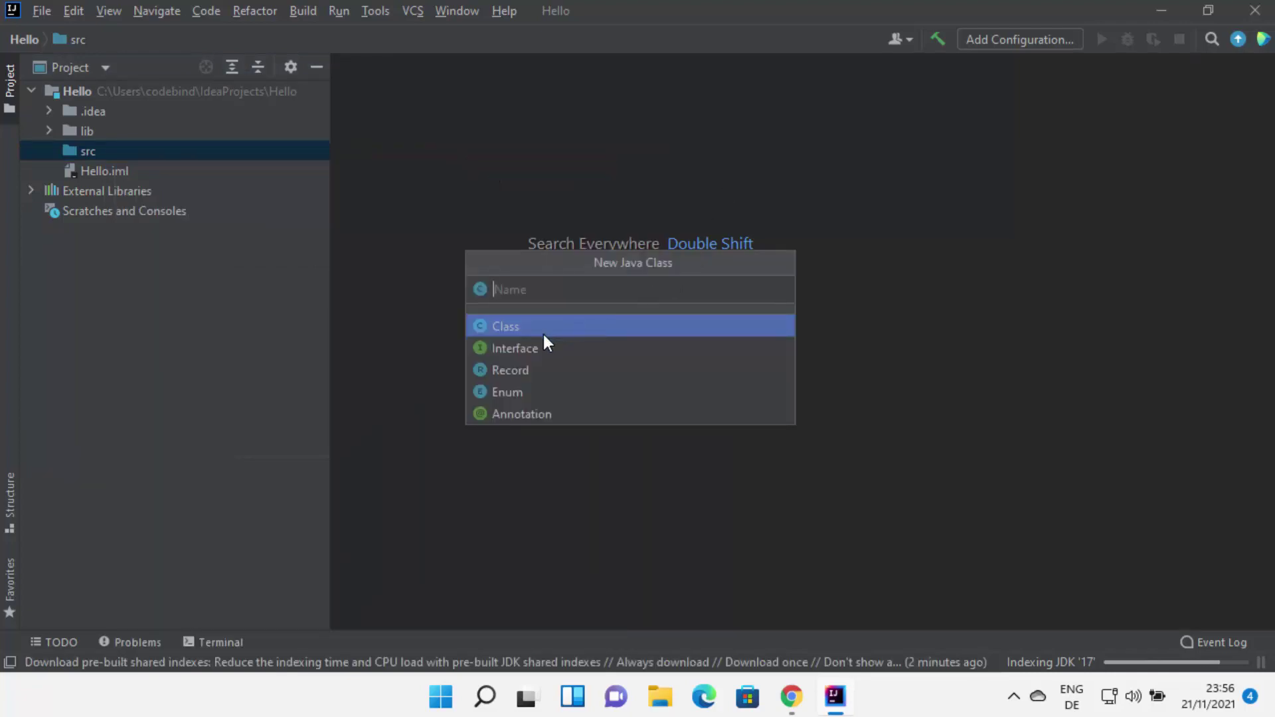
{"action": "type", "text": "Hello"}
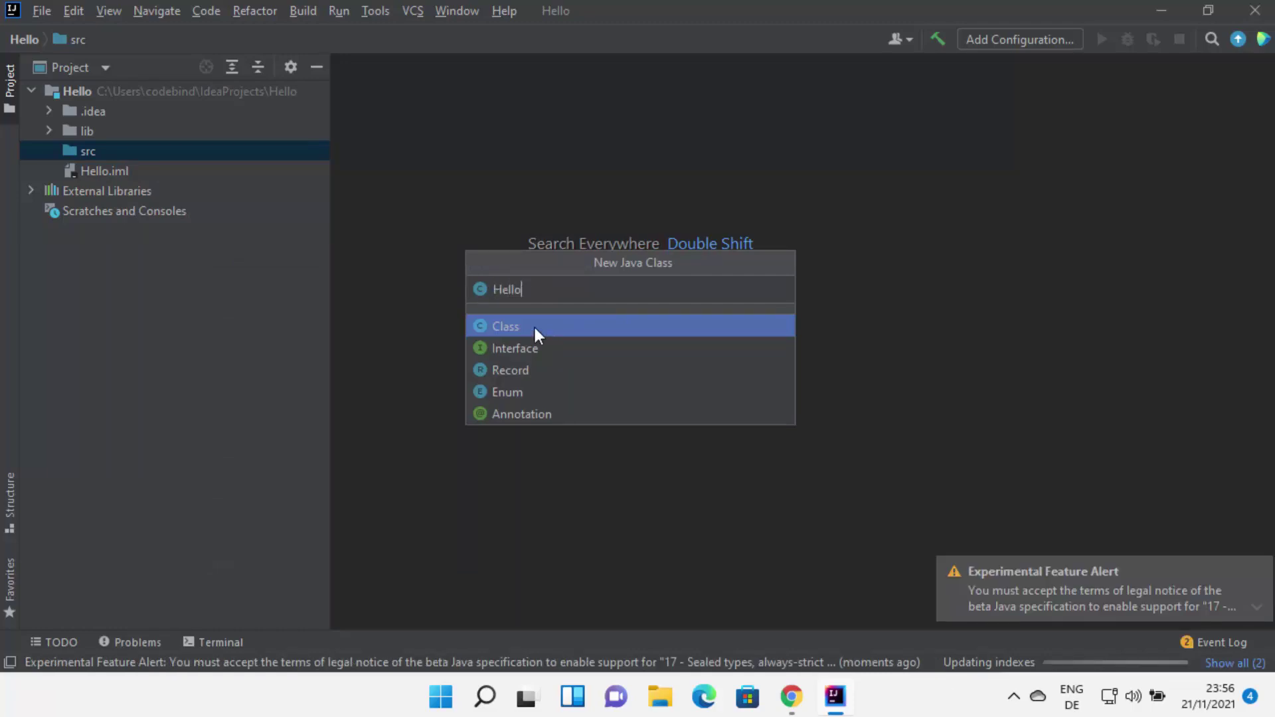
{"action": "left_click", "coordinate": [535, 328]}
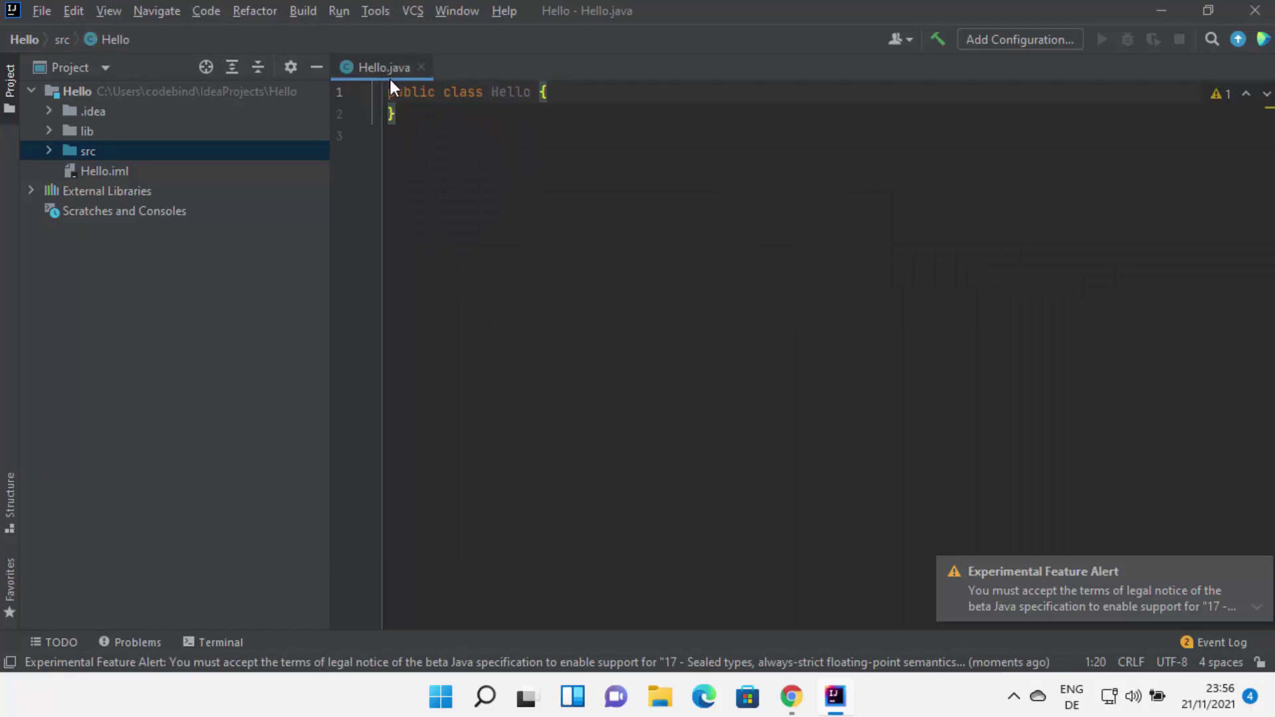
- Open Hello.java from the src folder and dismiss the experimental feature alert
{"action": "left_click", "coordinate": [50, 150]}
{"action": "left_click", "coordinate": [49, 150]}
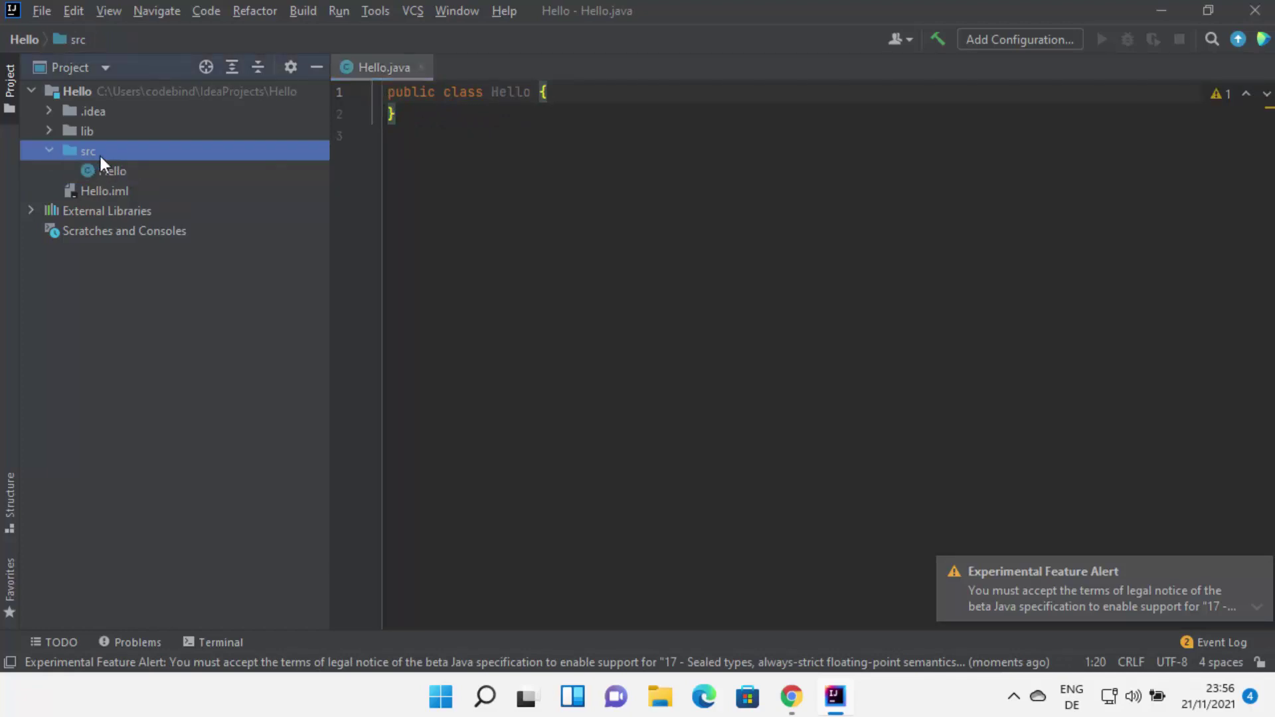
{"action": "double_click", "coordinate": [109, 171]}
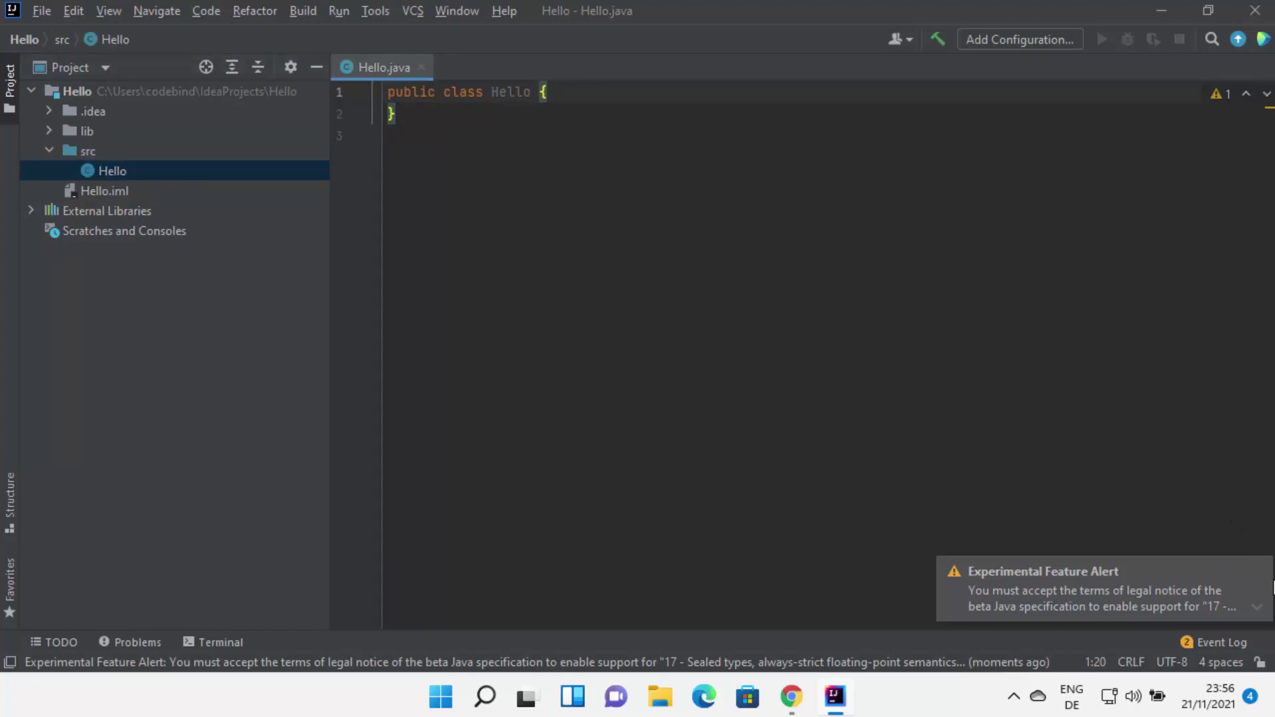
{"action": "left_click", "coordinate": [1253, 565]}
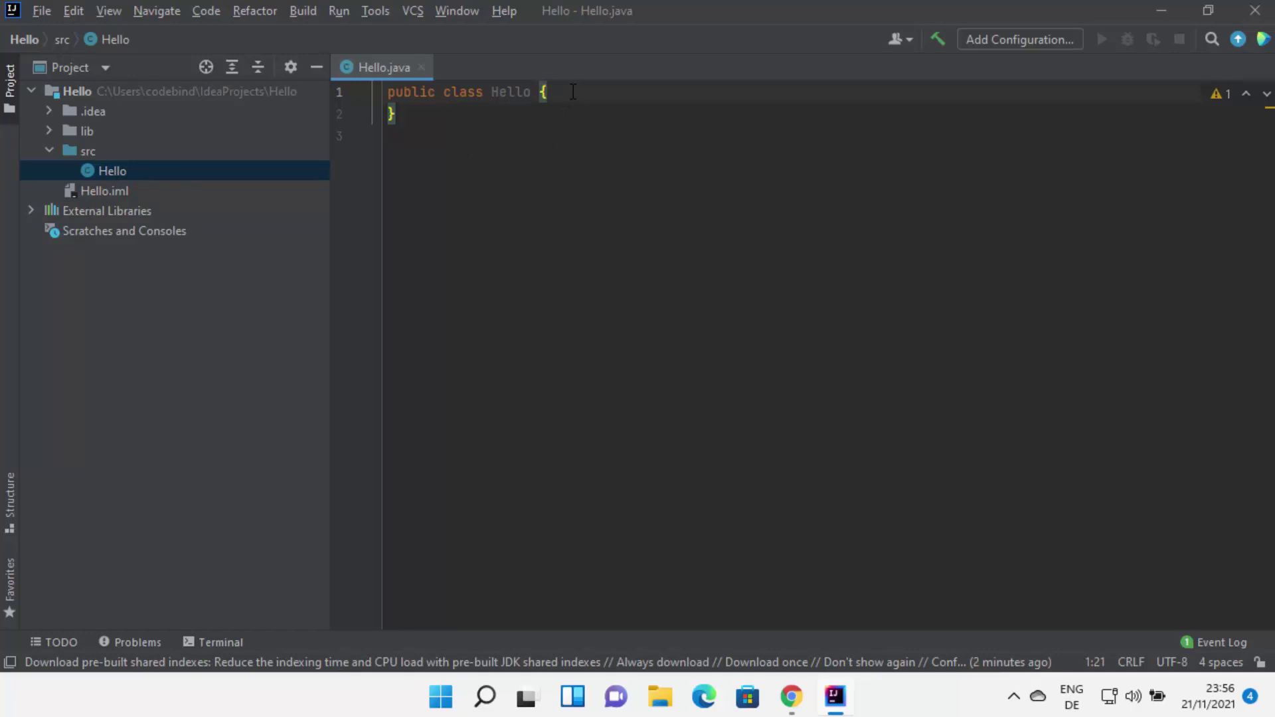
- Add a psvm main method containing System.out.println("Hello world") to class Hello
{"action": "key", "text": "Return"}
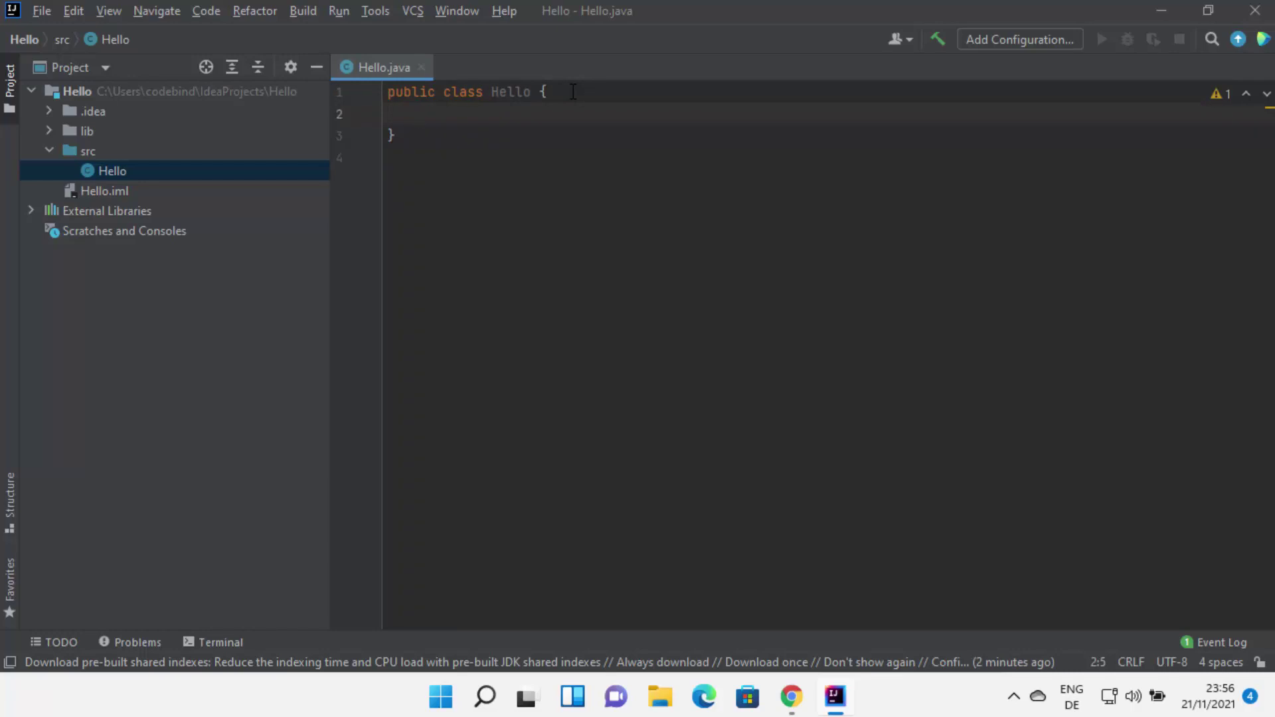
{"action": "type", "text": "psvm"}
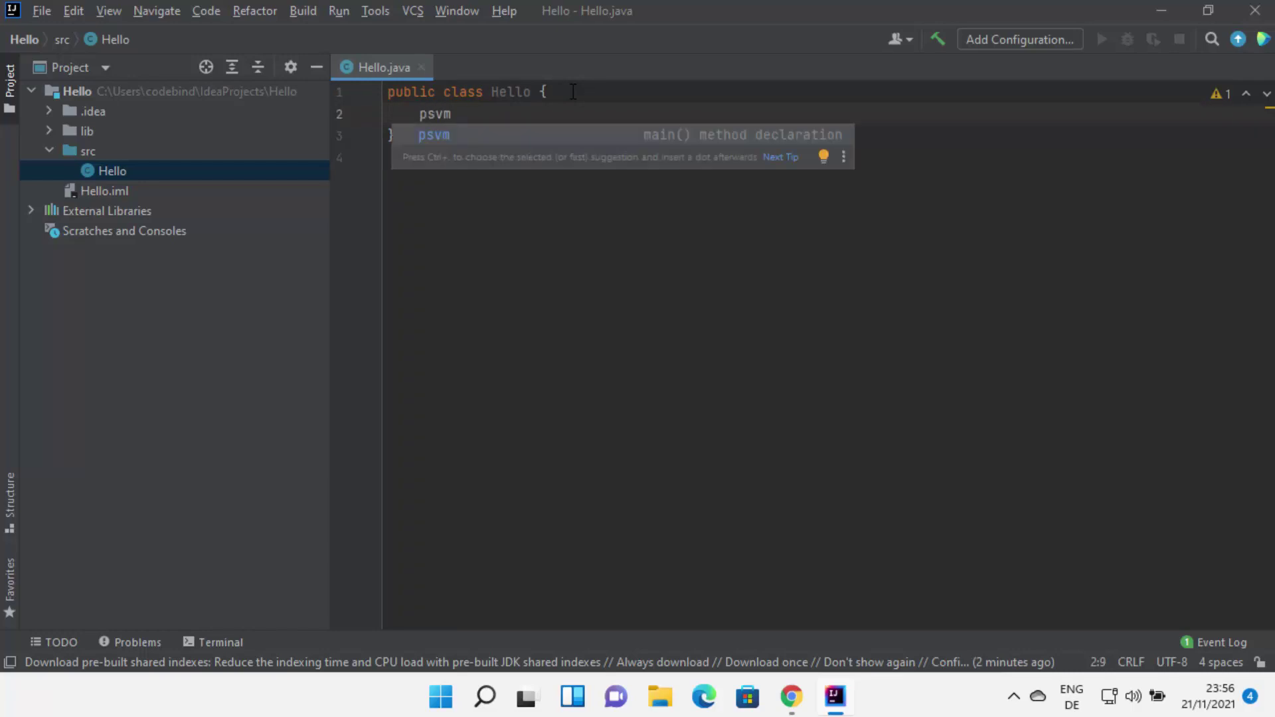
{"action": "key", "text": "Return"}
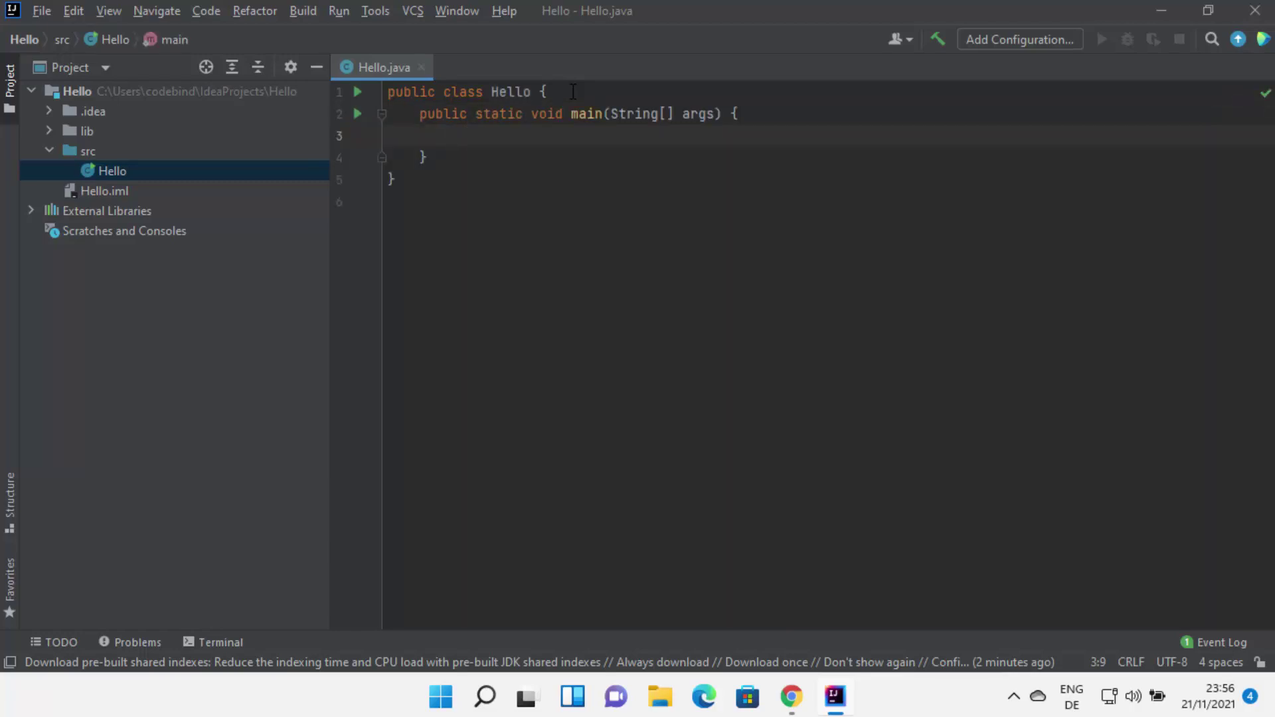
{"action": "type", "text": "stem.ou"}
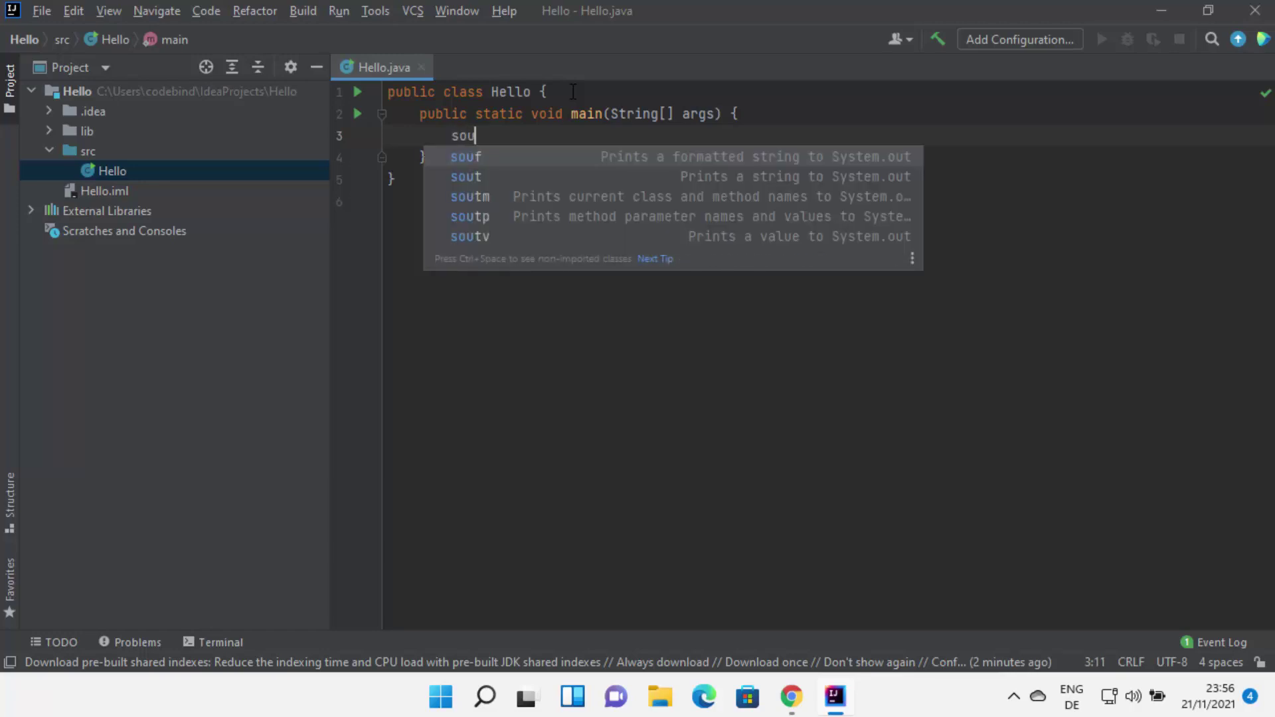
{"action": "type", "text": "t"}
{"action": "key", "text": "Return"}
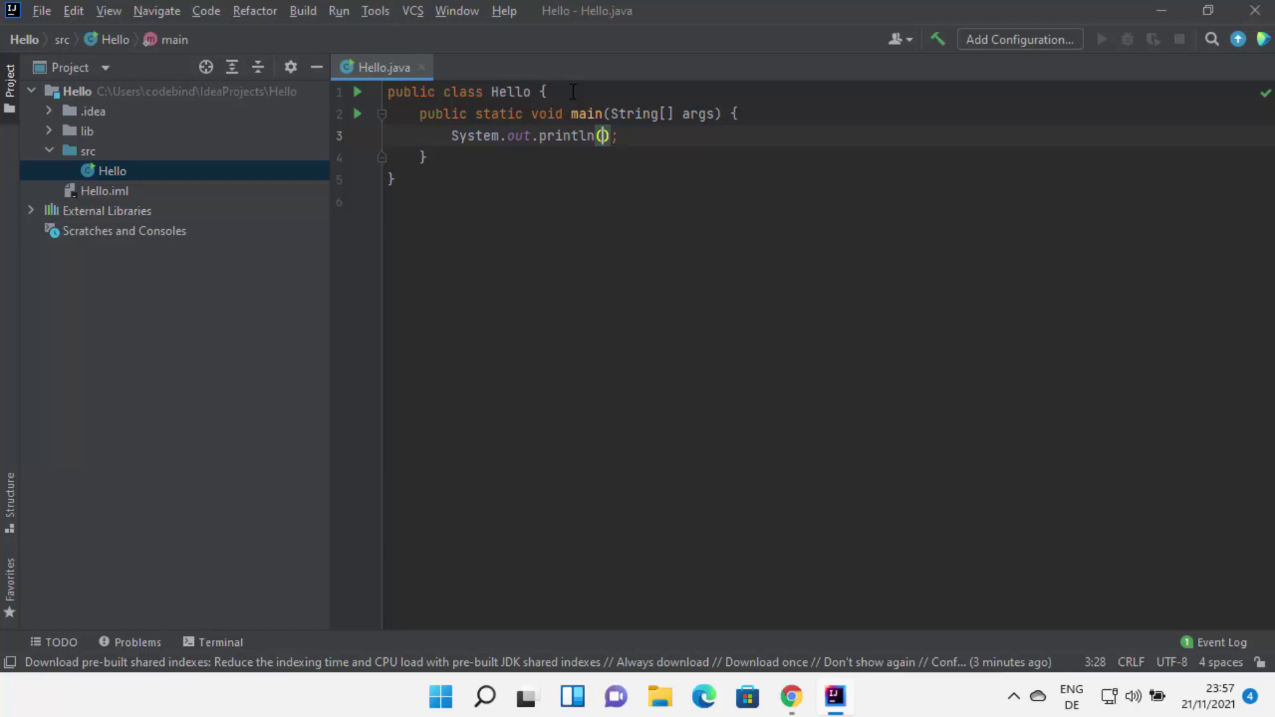
{"action": "type", "text": "\""}
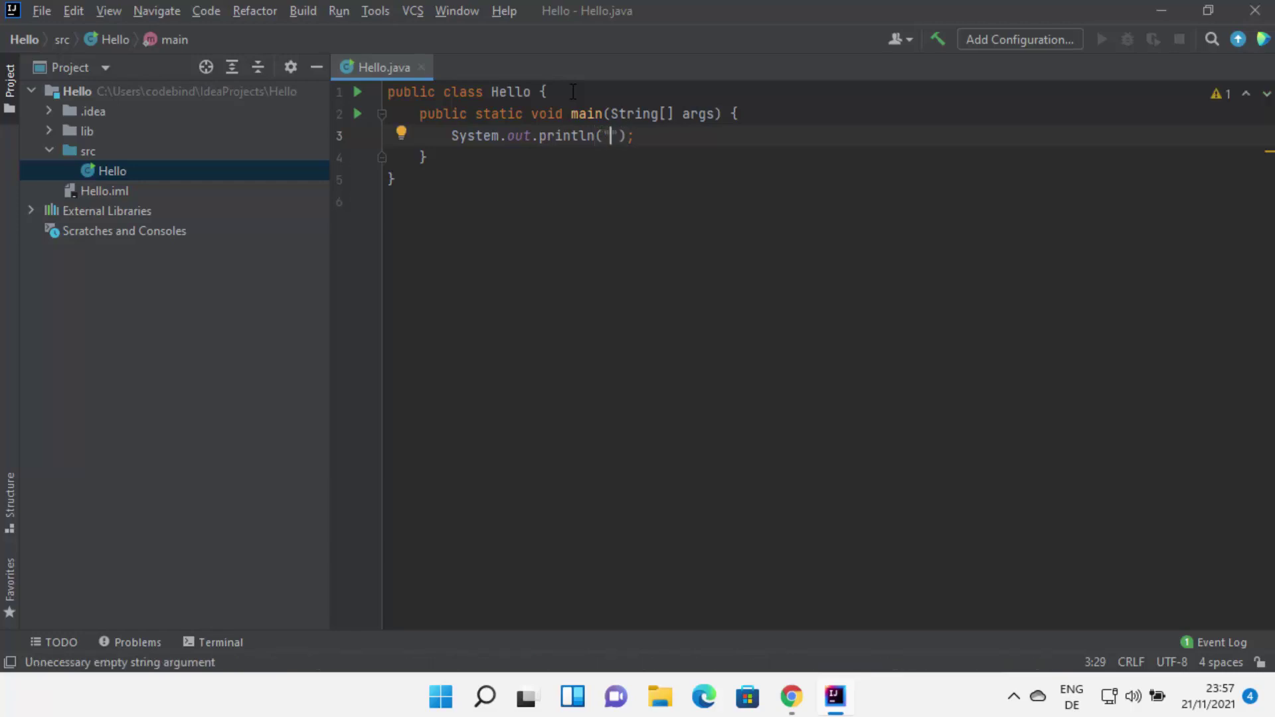
{"action": "type", "text": "Hello world"}
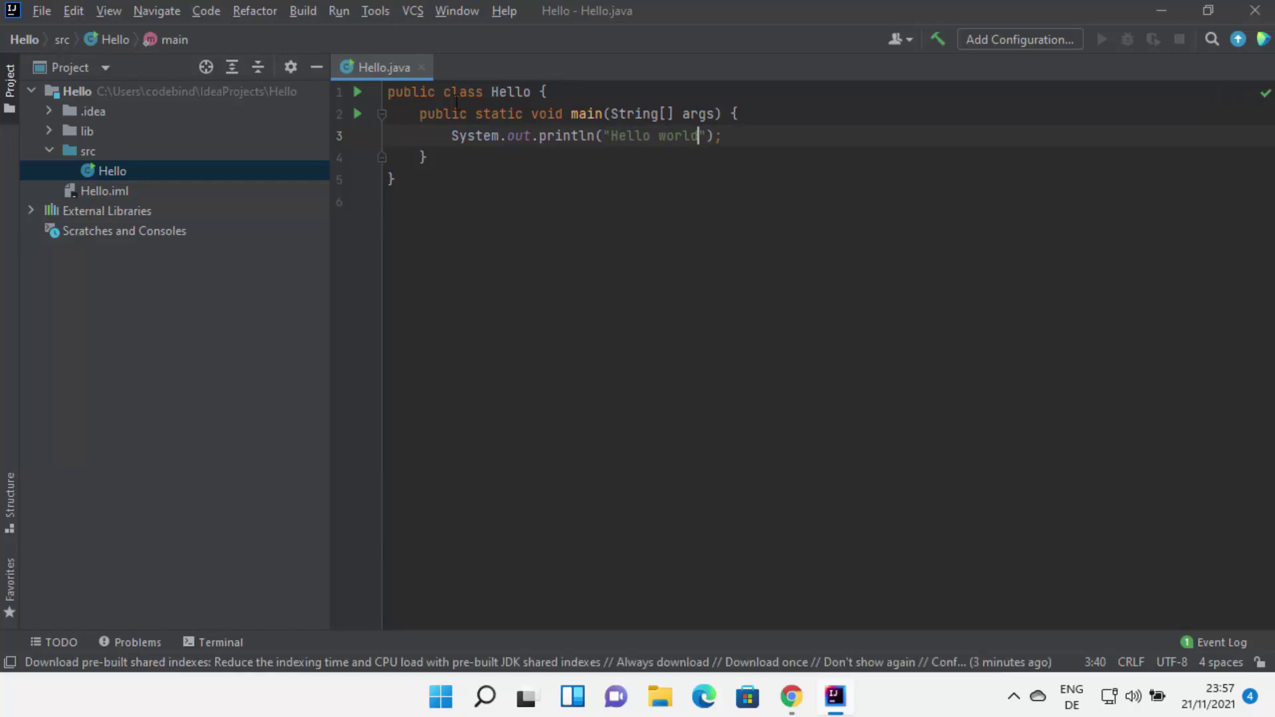
{"action": "left_click", "coordinate": [536, 204]}
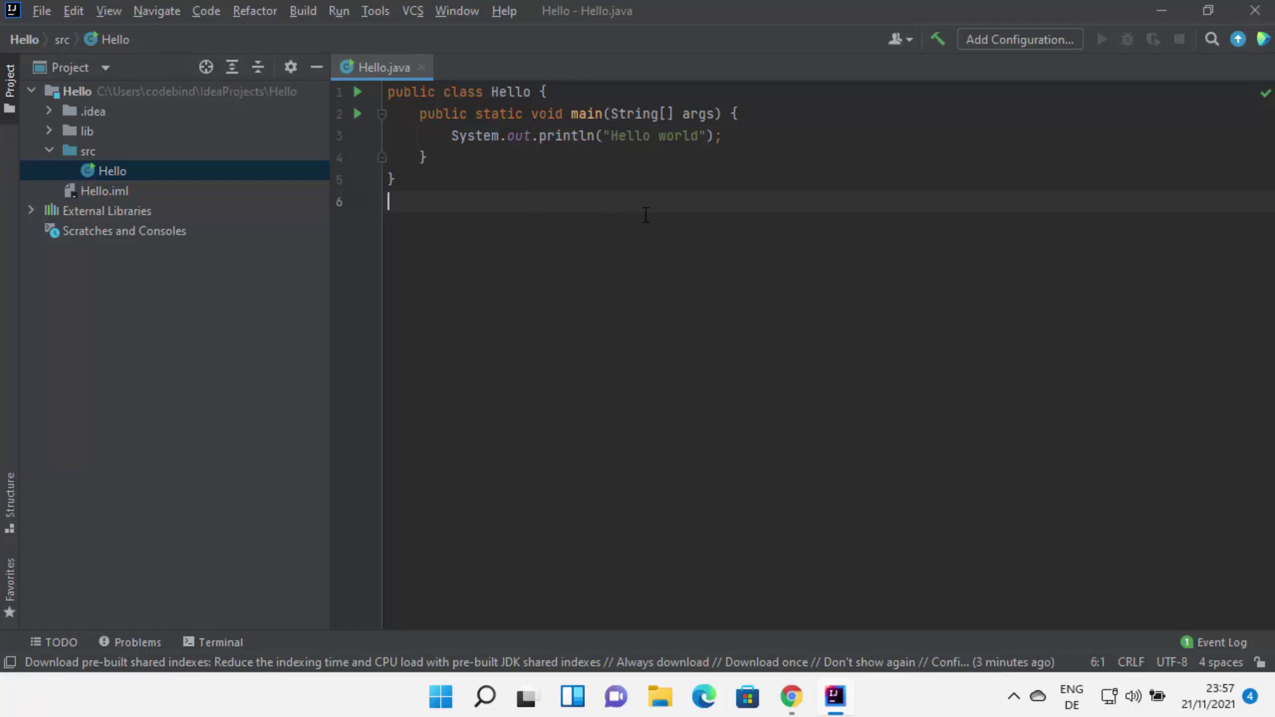
{"action": "left_click", "coordinate": [687, 184]}
- Run Hello.main() from the editor's context menu and check the "Hello world" console output
{"action": "right_click", "coordinate": [687, 184]}
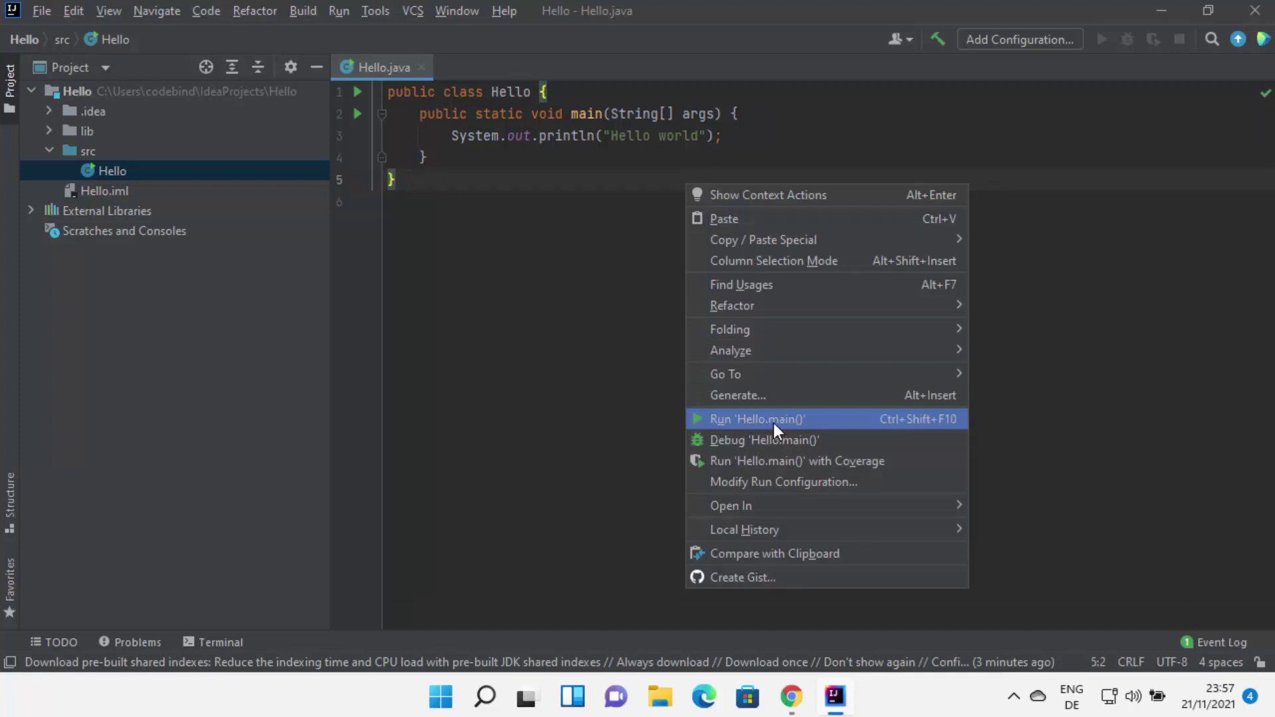
{"action": "left_click", "coordinate": [724, 421]}
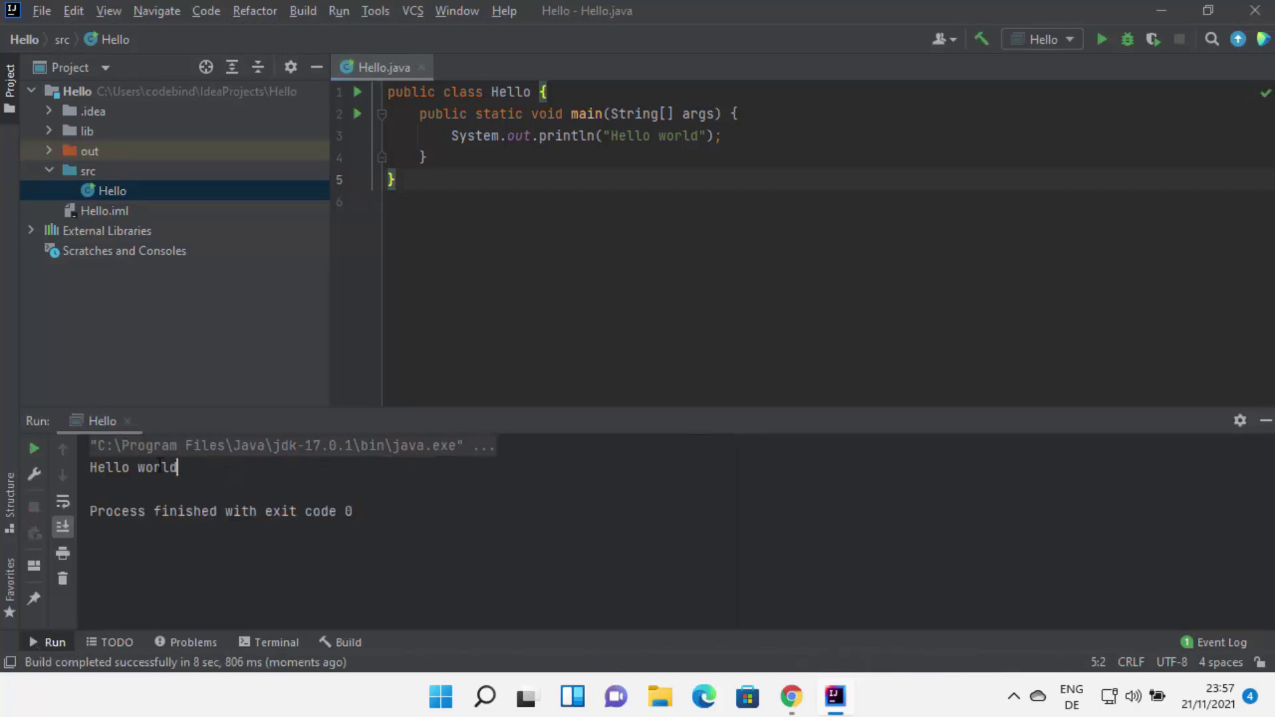
{"action": "left_click_drag", "start_coordinate": [177, 468], "coordinate": [90, 464]}
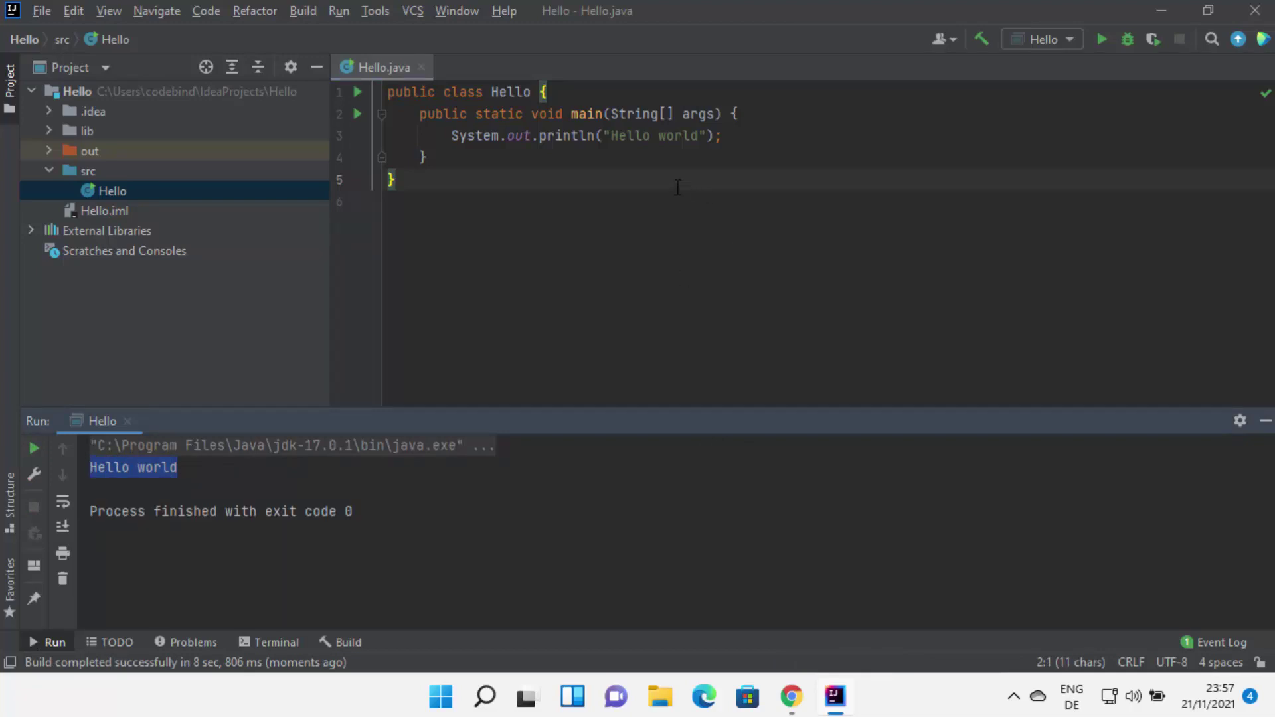
{"action": "left_click", "coordinate": [646, 178]}
{"action": "right_click", "coordinate": [646, 178]}
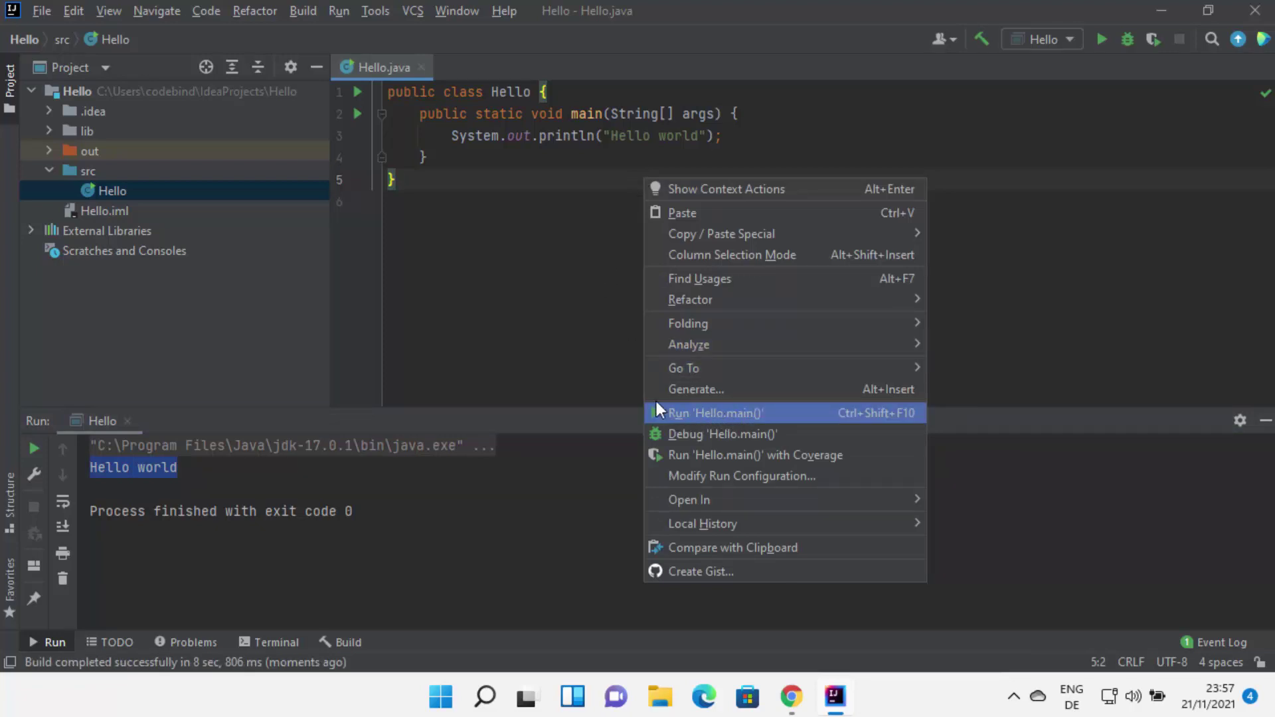
{"action": "left_click", "coordinate": [534, 305]}
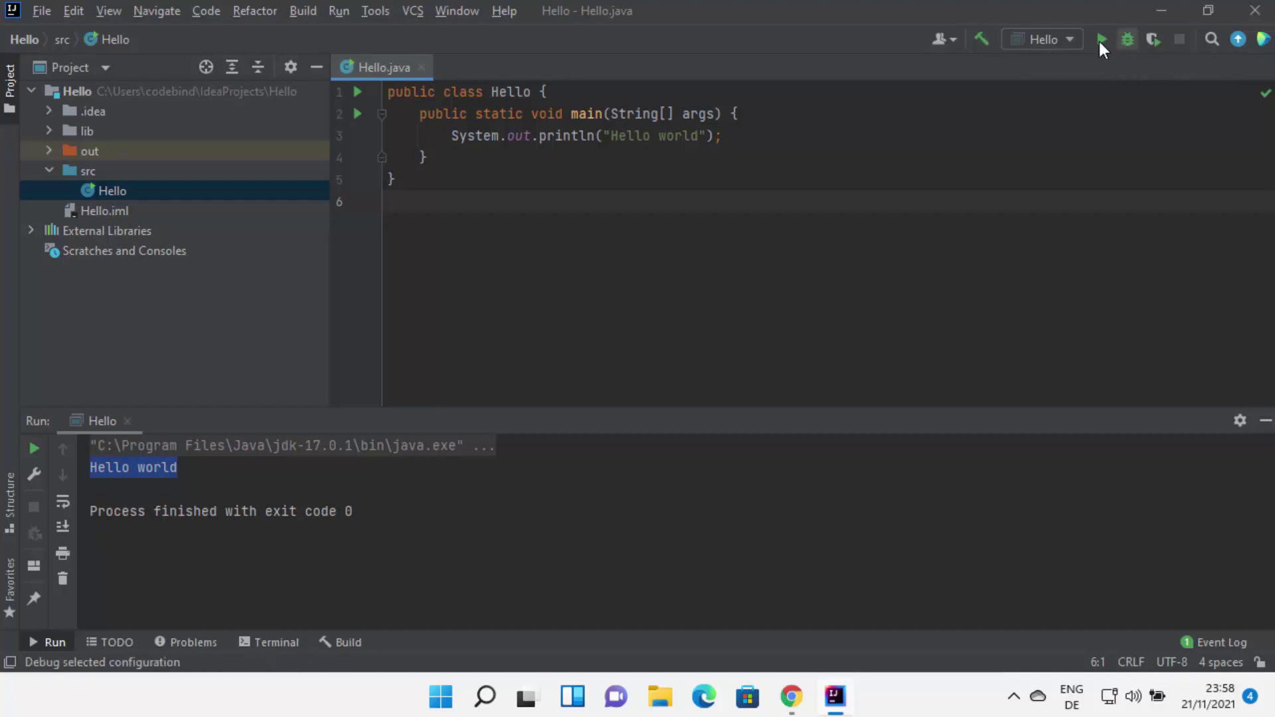
- Change the printed message to "Hello world !!!!" and rebuild the project
{"action": "left_click", "coordinate": [701, 137]}
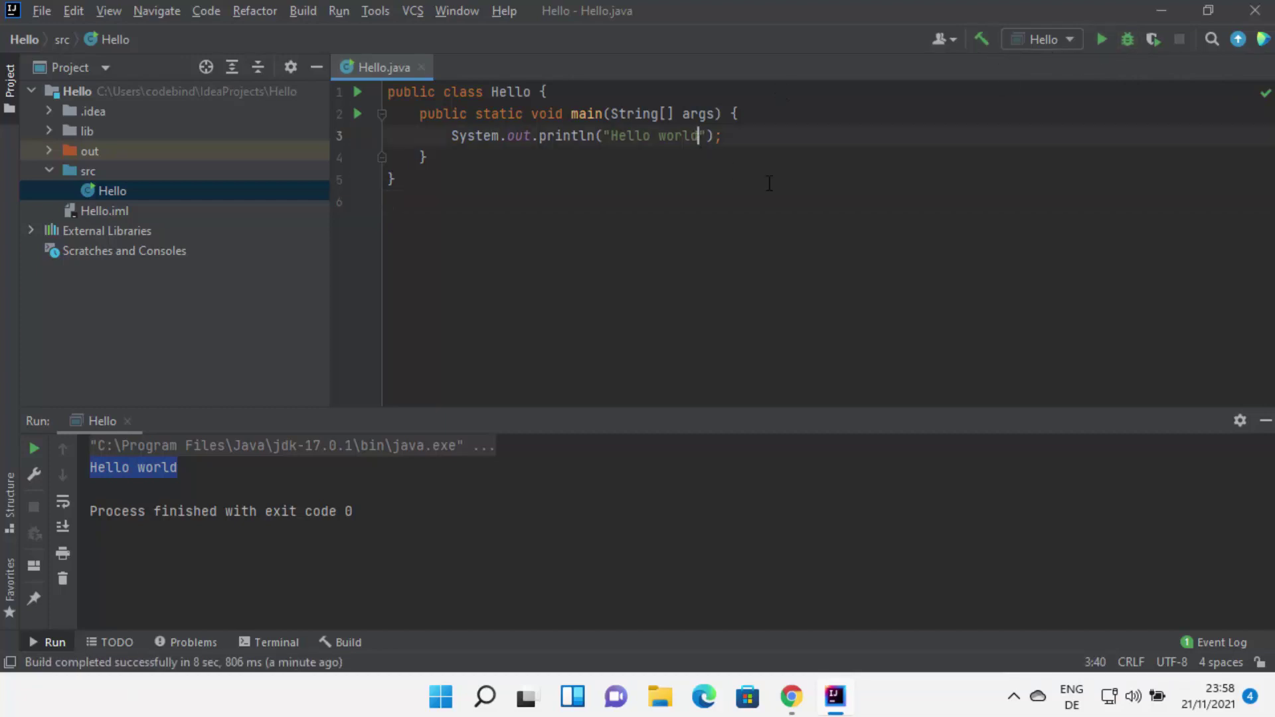
{"action": "type", "text": "!!!!"}
{"action": "left_click", "coordinate": [981, 39]}
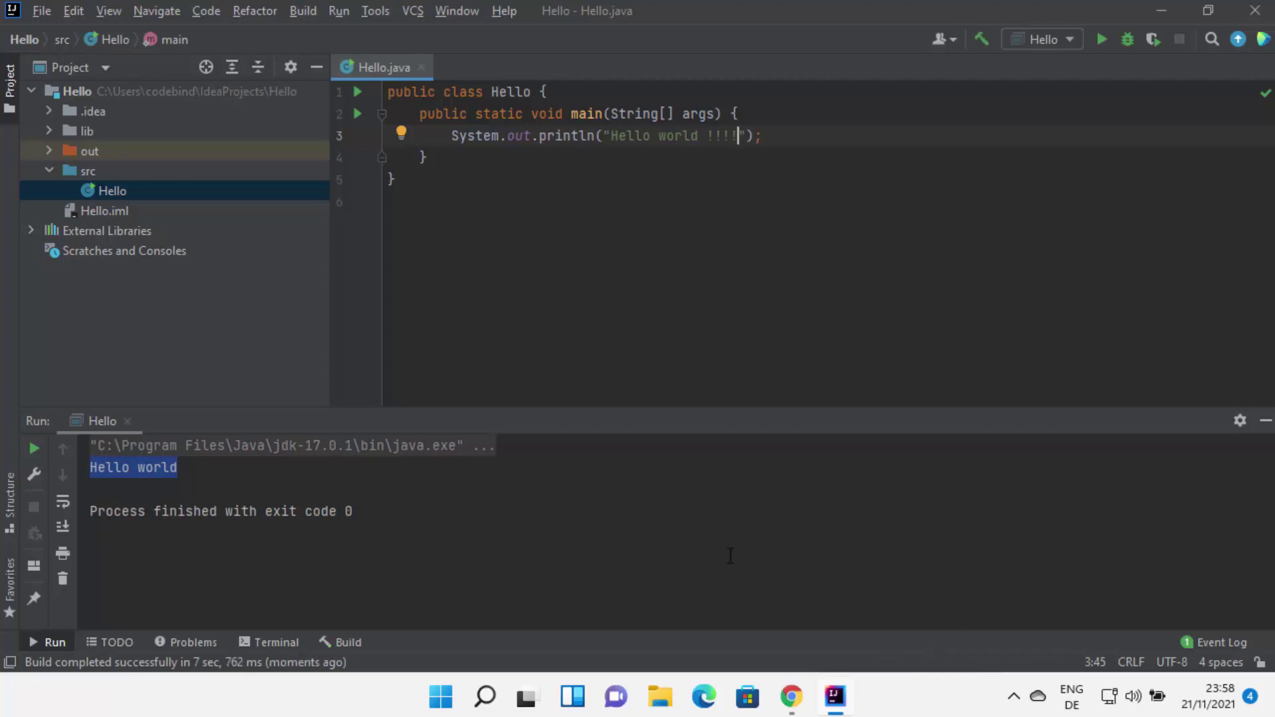
- Rerun the program and check that the console shows "Hello world !!!!"
{"action": "left_click", "coordinate": [734, 529]}
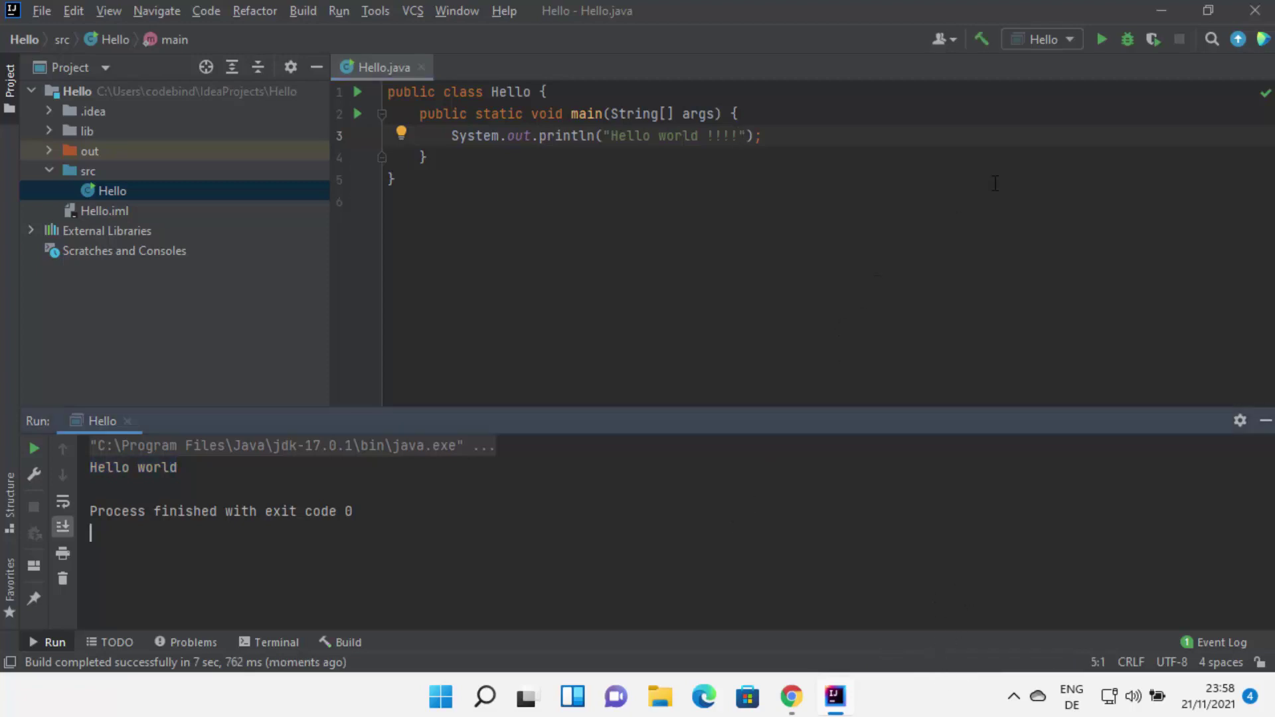
{"action": "left_click", "coordinate": [1100, 41]}
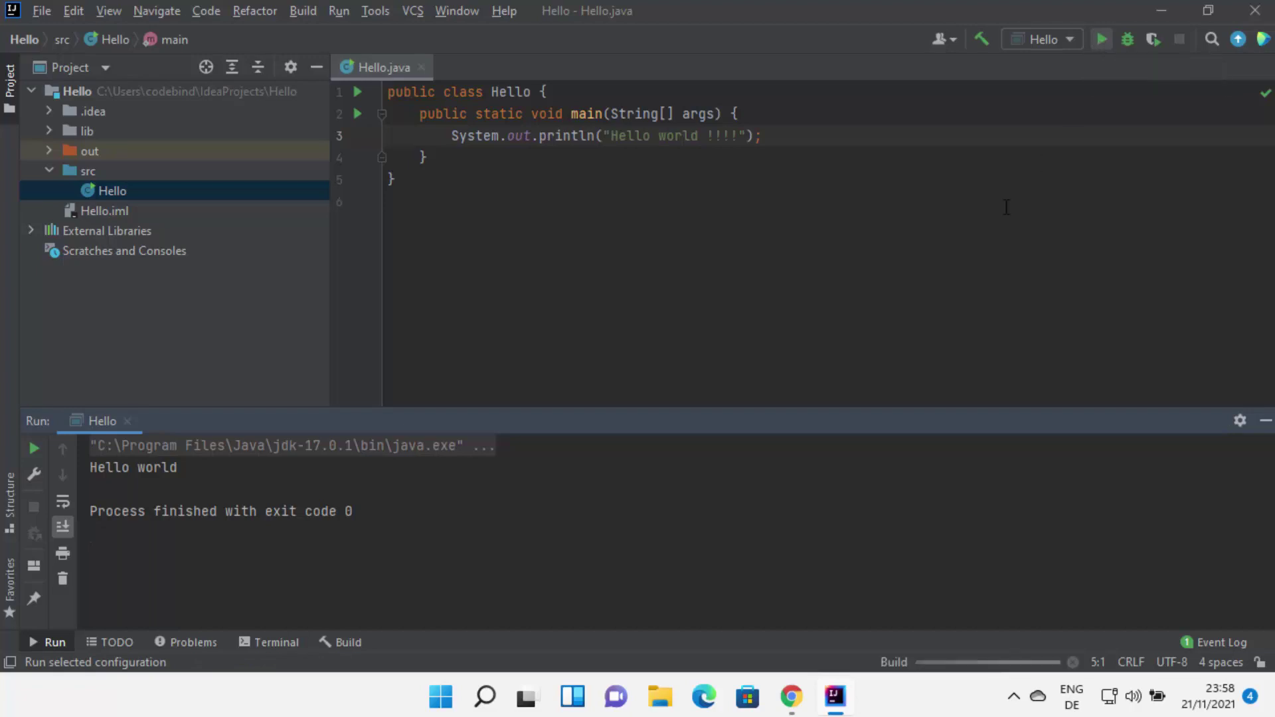
{"action": "double_click", "coordinate": [193, 471]}
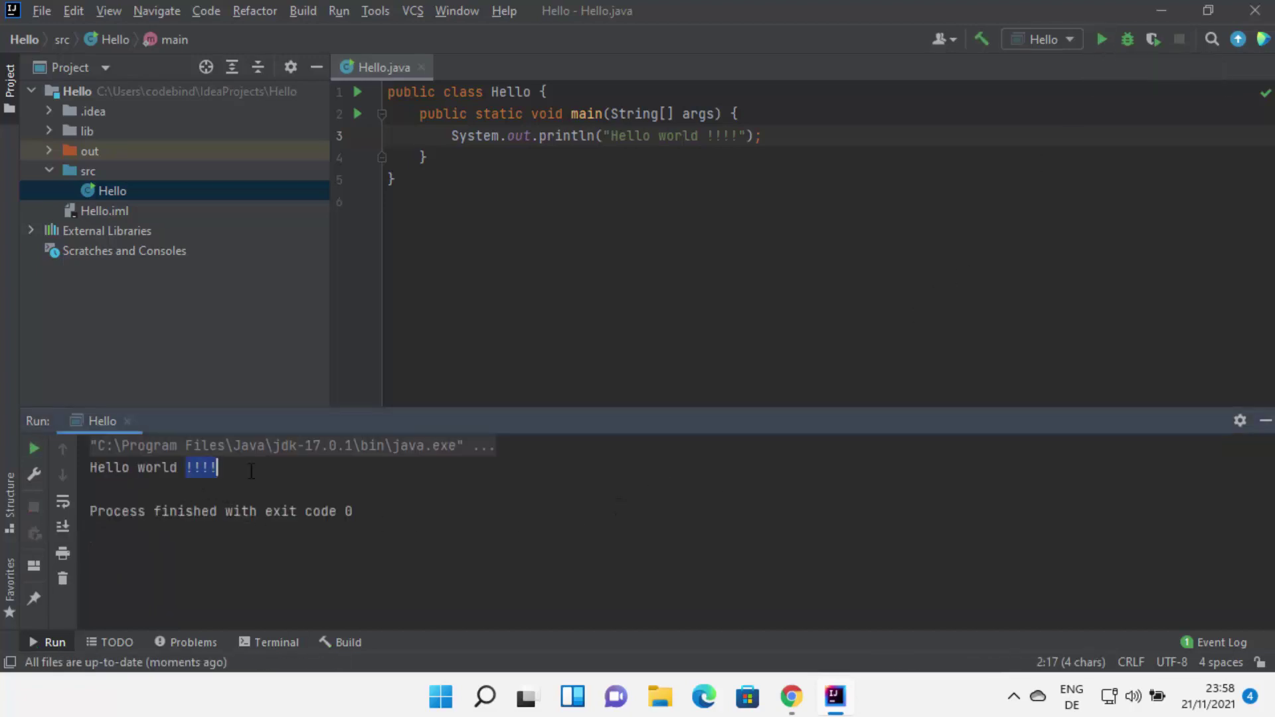
{"action": "left_click", "coordinate": [782, 298]}
{"action": "left_click", "coordinate": [834, 494]}
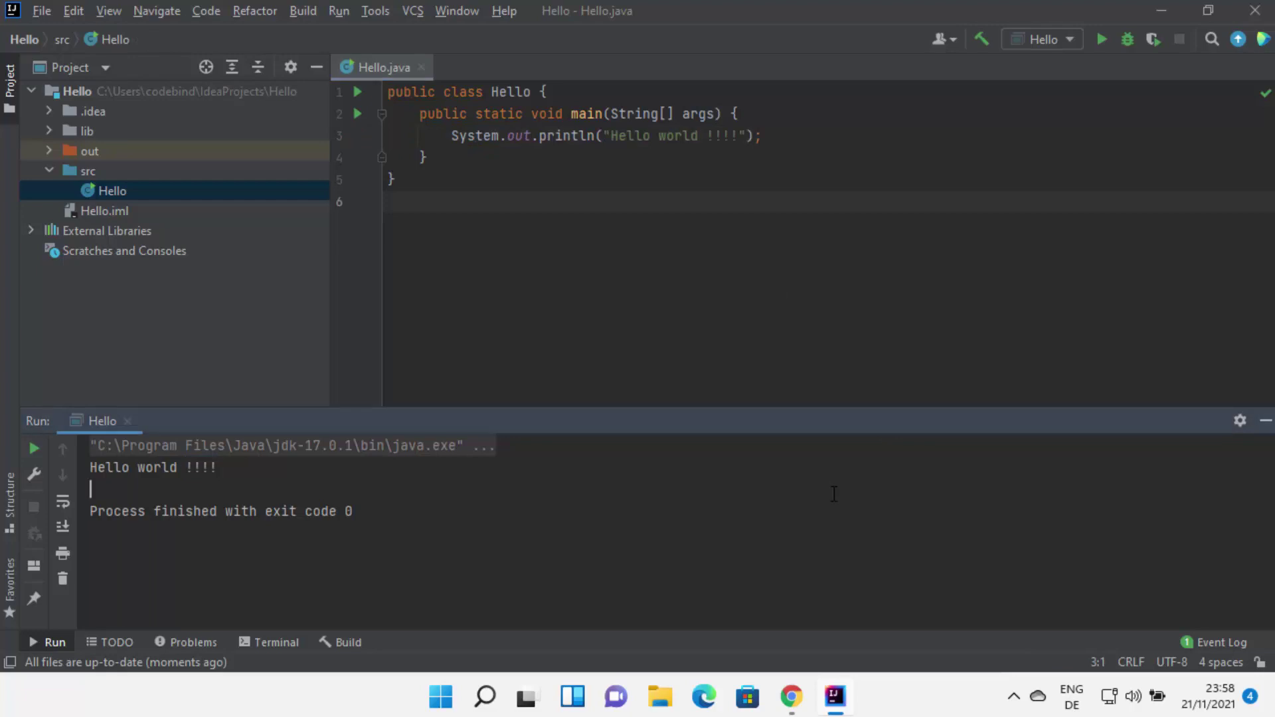